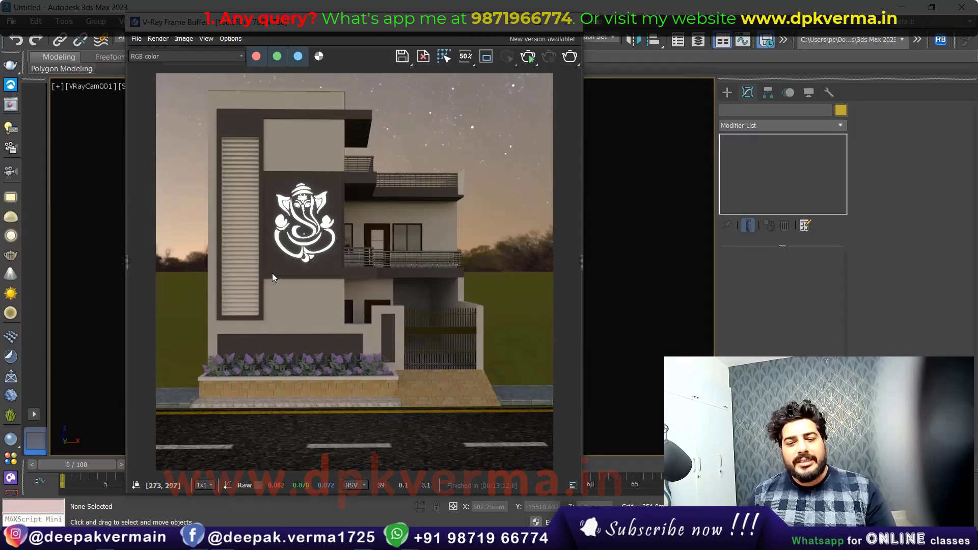
Switch from 3ds Max to the Chrome tab with 'exterior design' image results.
{"action": "left_click", "coordinate": [127, 479]}
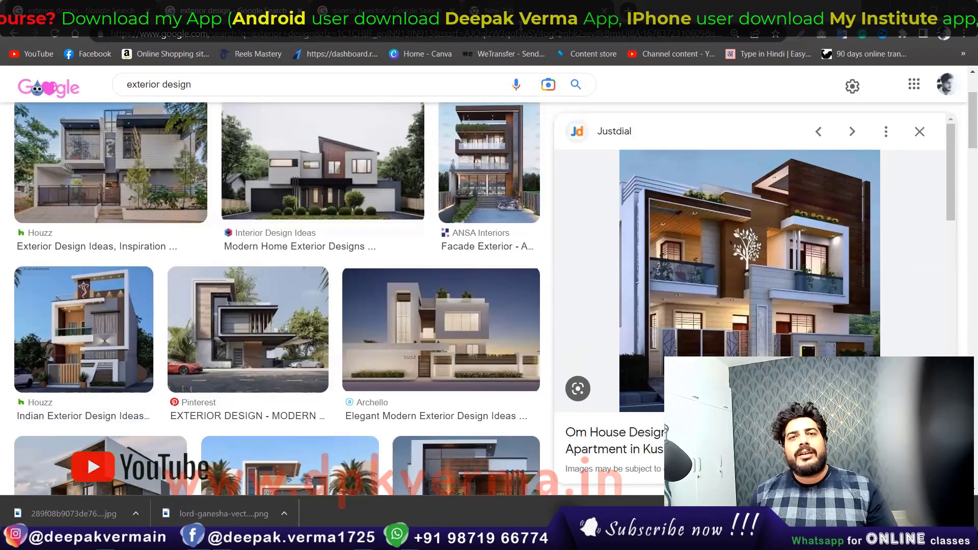
Search for the dpkverma.in website from a new Chrome tab.
{"action": "left_click", "coordinate": [505, 10]}
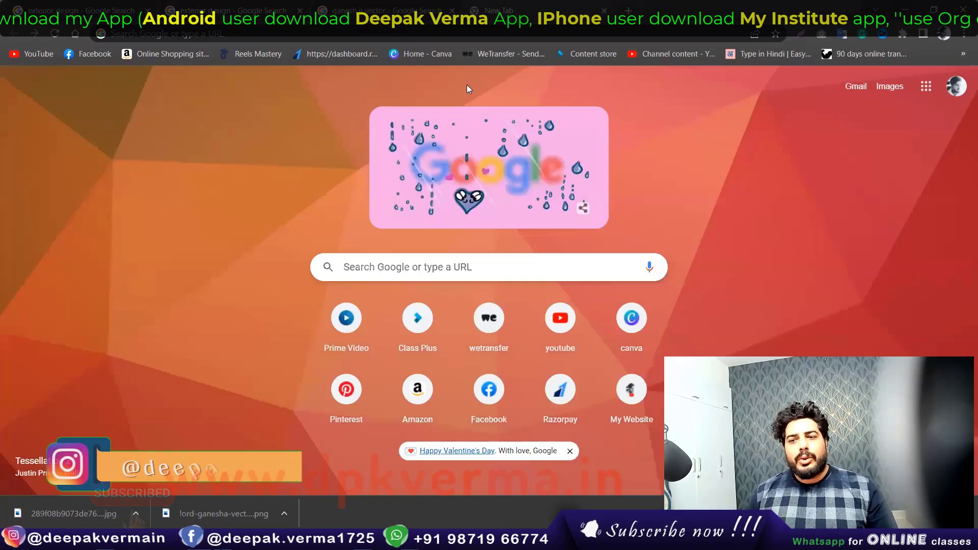
{"action": "left_click", "coordinate": [418, 262]}
{"action": "type", "text": "de"}
{"action": "key", "text": "BackSpace"}
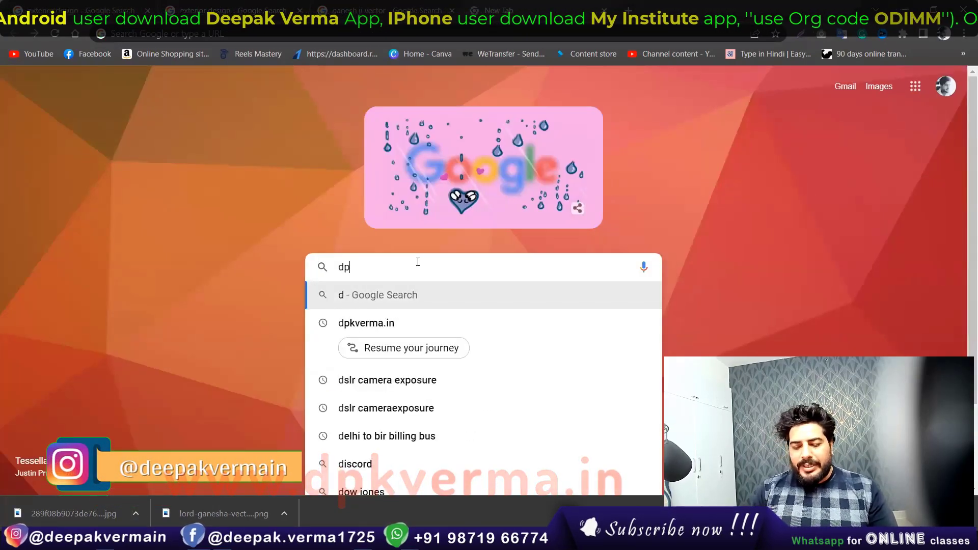
{"action": "type", "text": "pk"}
{"action": "left_click", "coordinate": [396, 324]}
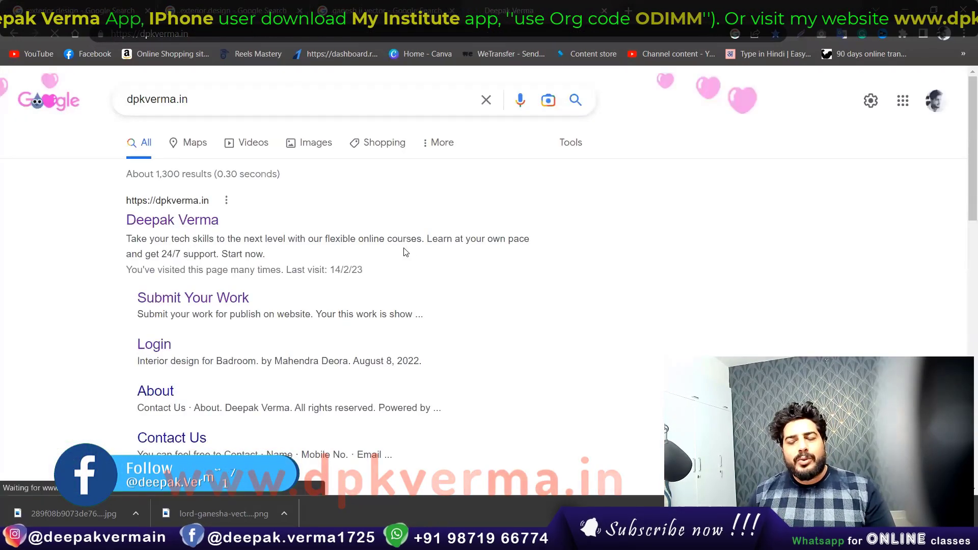
Scroll through the dpkverma.in site's course listings.
{"action": "scroll", "coordinate": [335, 256], "scroll_direction": "down", "scroll_amount": 4}
{"action": "scroll", "coordinate": [342, 250], "scroll_direction": "down", "scroll_amount": 1}
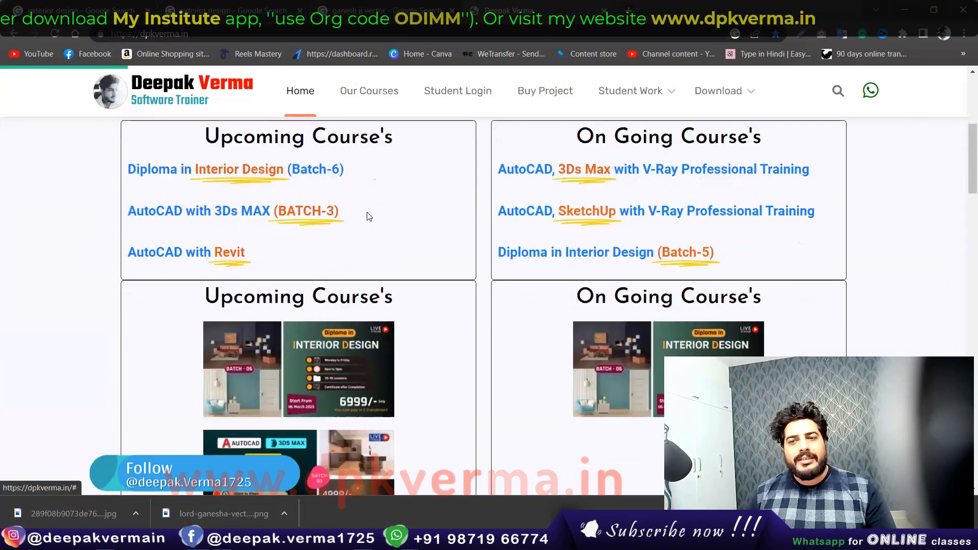
{"action": "scroll", "coordinate": [361, 265], "scroll_direction": "down", "scroll_amount": 2}
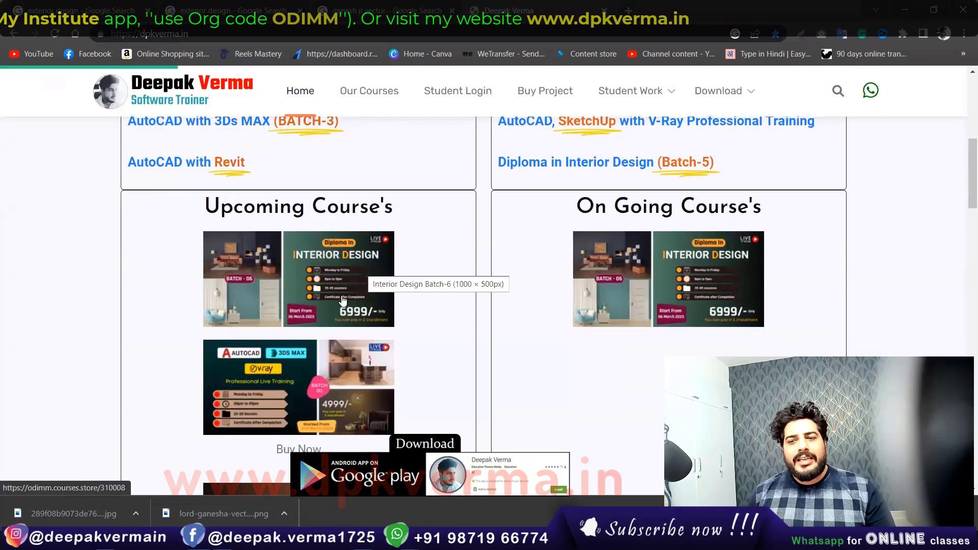
{"action": "scroll", "coordinate": [271, 233], "scroll_direction": "down", "scroll_amount": 1}
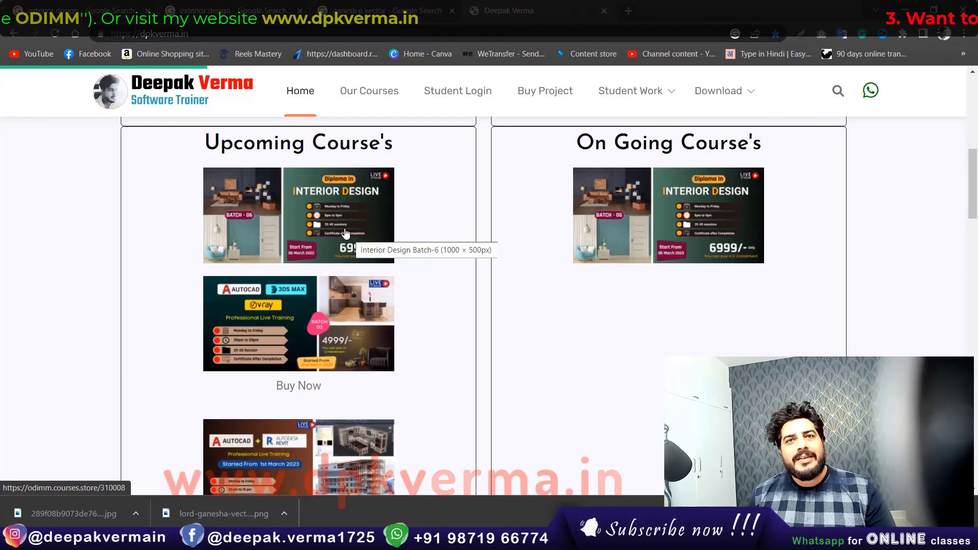
{"action": "scroll", "coordinate": [347, 236], "scroll_direction": "down", "scroll_amount": 1}
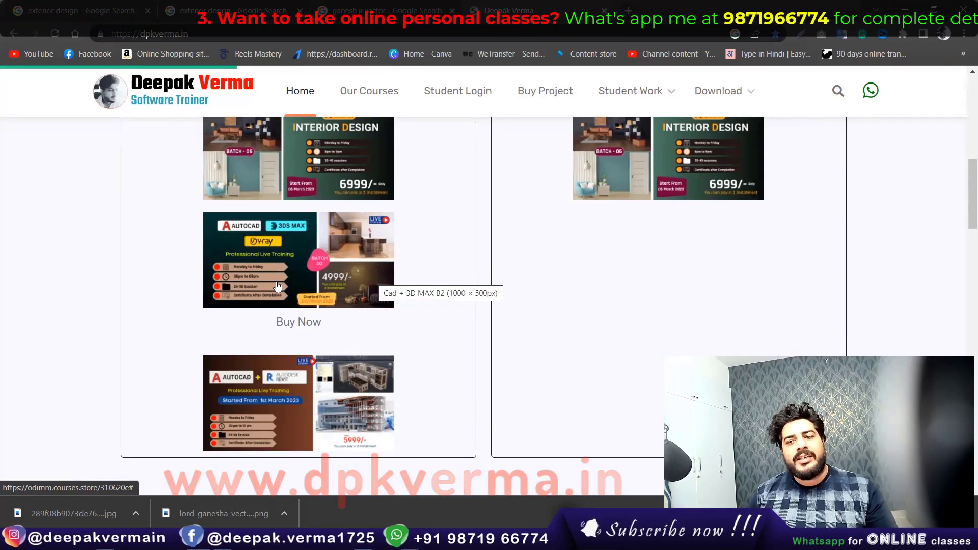
{"action": "scroll", "coordinate": [278, 286], "scroll_direction": "down", "scroll_amount": 1}
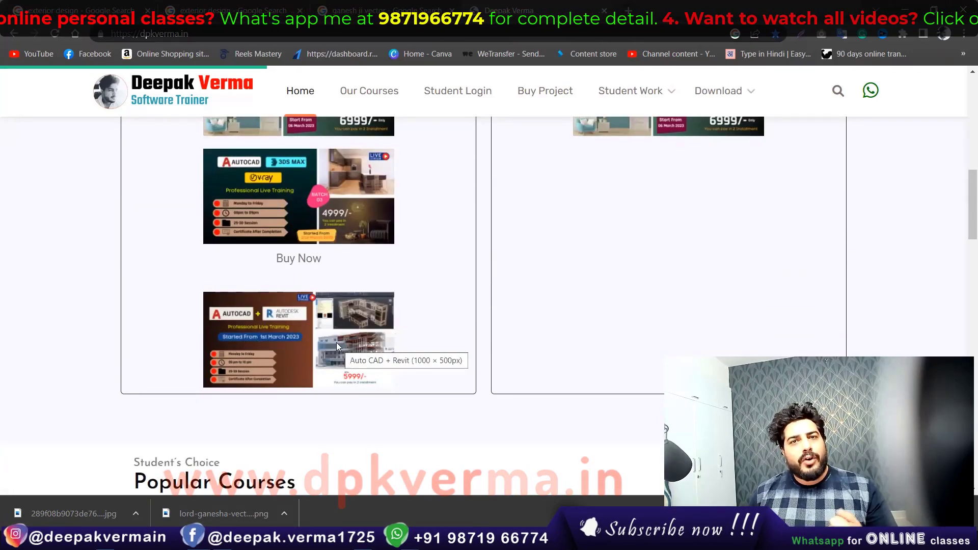
{"action": "scroll", "coordinate": [331, 351], "scroll_direction": "up", "scroll_amount": 1}
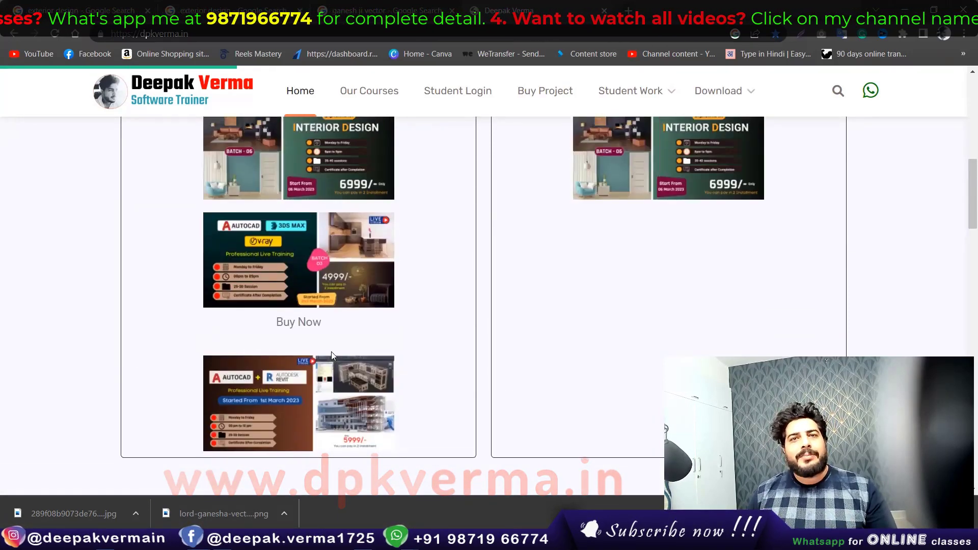
{"action": "scroll", "coordinate": [331, 319], "scroll_direction": "up", "scroll_amount": 2}
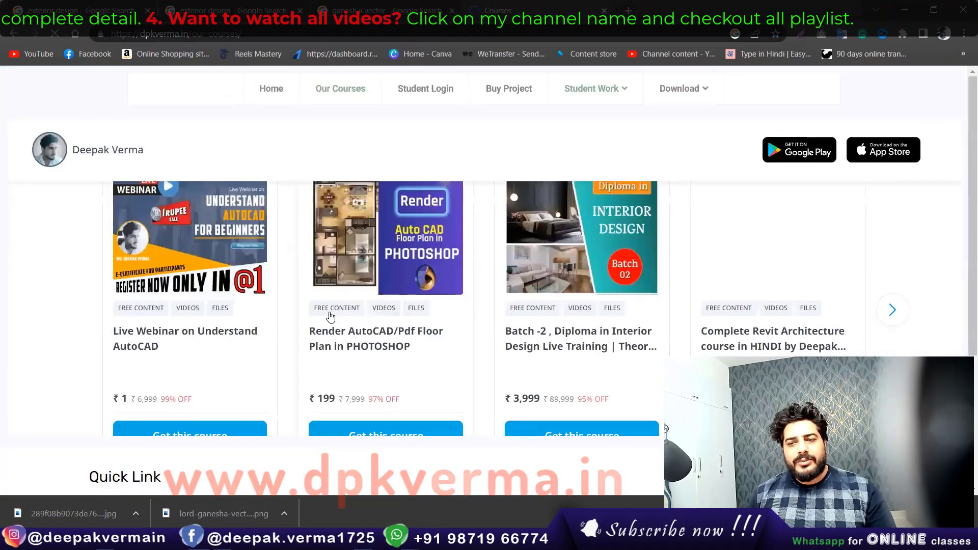
{"action": "scroll", "coordinate": [330, 317], "scroll_direction": "down", "scroll_amount": 3}
{"action": "scroll", "coordinate": [330, 317], "scroll_direction": "down", "scroll_amount": 3}
{"action": "scroll", "coordinate": [243, 289], "scroll_direction": "up", "scroll_amount": 2}
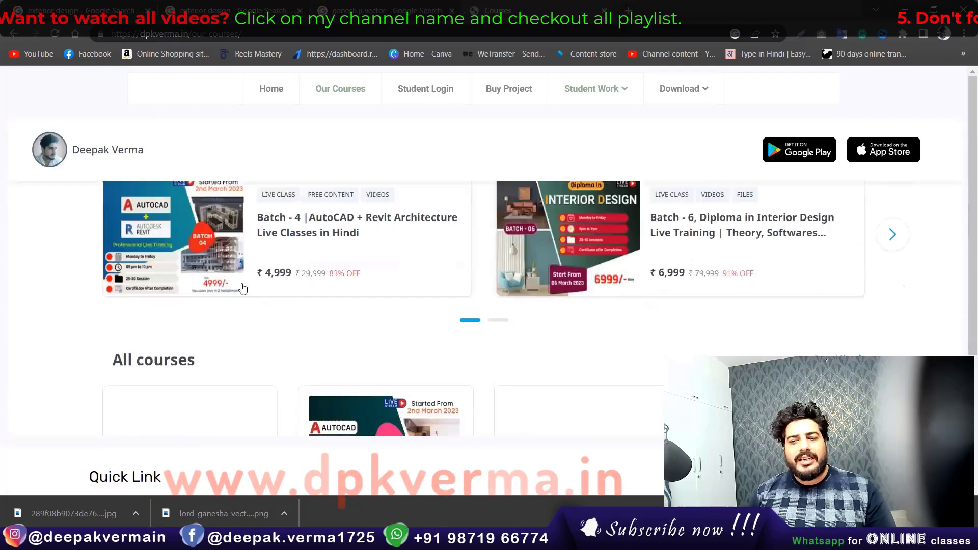
{"action": "scroll", "coordinate": [243, 289], "scroll_direction": "up", "scroll_amount": 3}
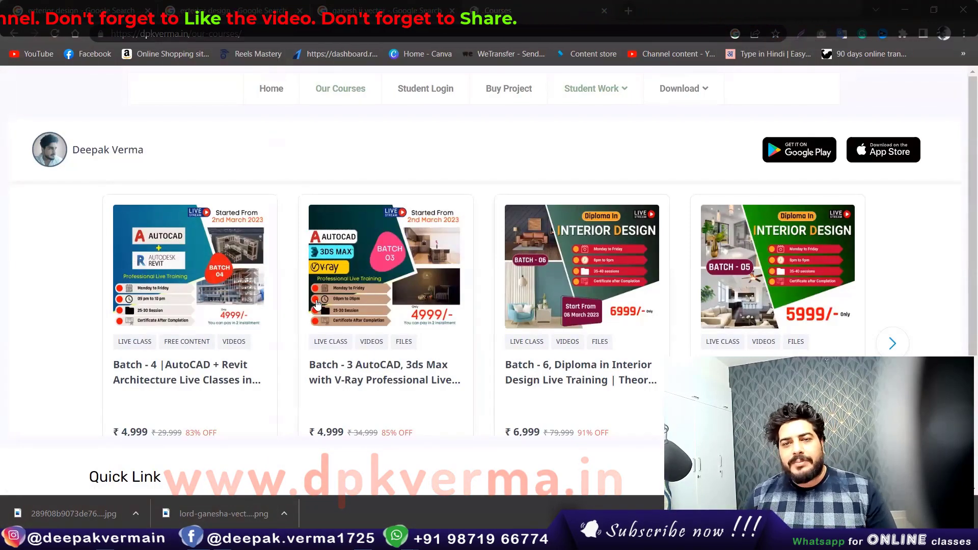
Open the site's Student Login page, then return to the 'ganesh ji vector' results tab.
{"action": "left_click", "coordinate": [419, 97]}
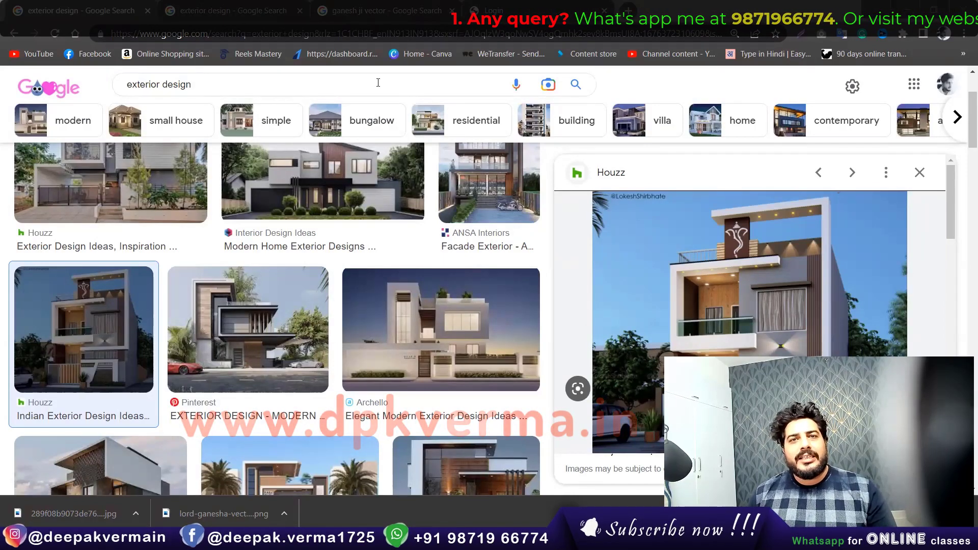
{"action": "left_click", "coordinate": [383, 10]}
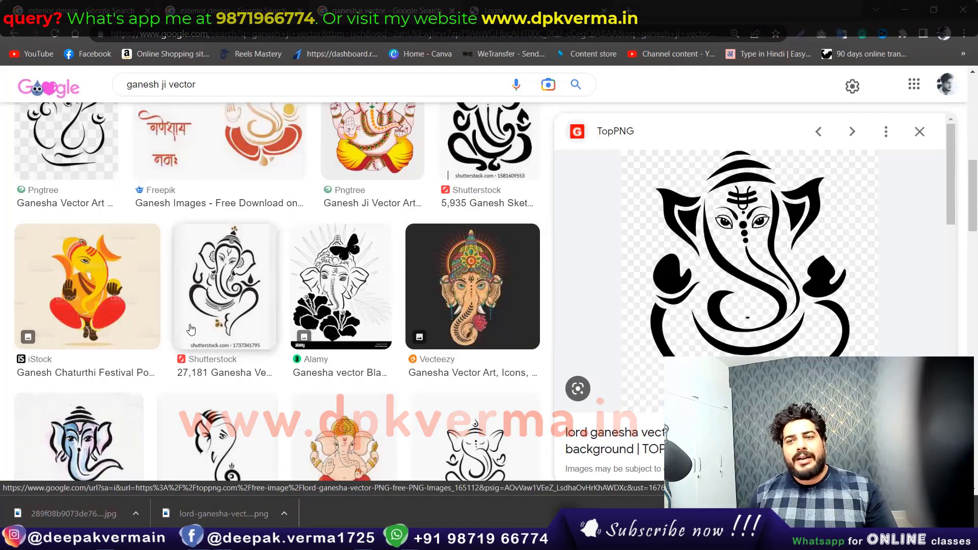
Preview the Freepik, Adobe Stock and VectorStock Ganesha vector results.
{"action": "scroll", "coordinate": [239, 339], "scroll_direction": "up", "scroll_amount": 3}
{"action": "scroll", "coordinate": [239, 339], "scroll_direction": "up", "scroll_amount": 2}
{"action": "scroll", "coordinate": [239, 339], "scroll_direction": "up", "scroll_amount": 2}
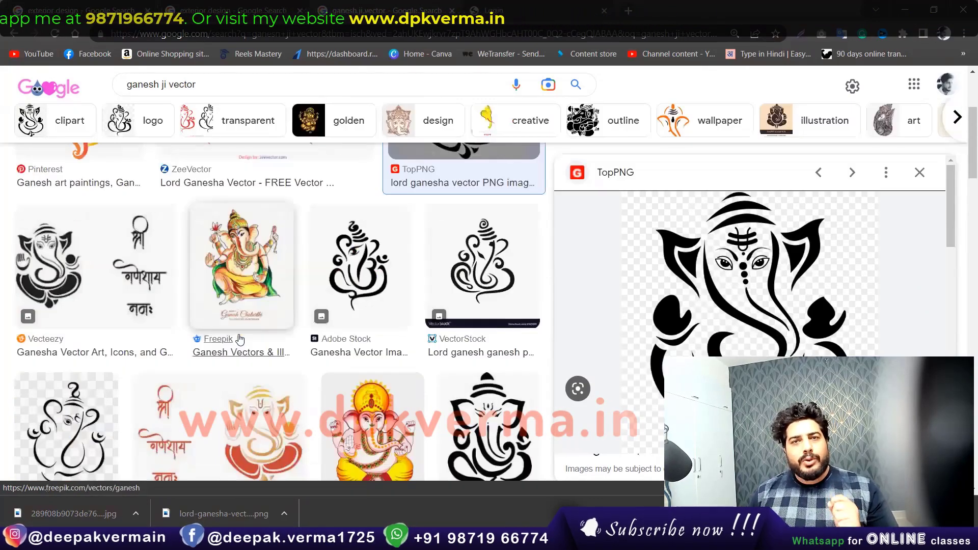
{"action": "scroll", "coordinate": [239, 306], "scroll_direction": "up", "scroll_amount": 3}
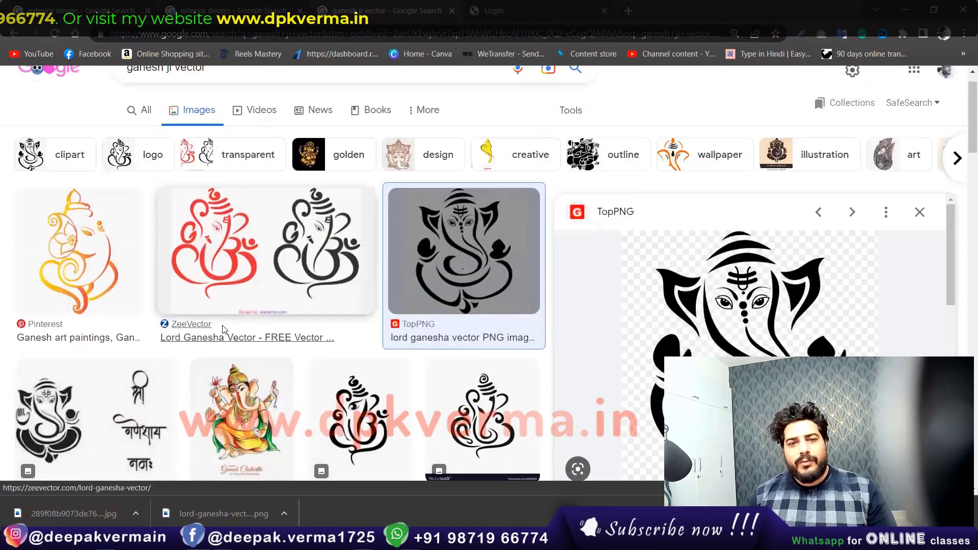
{"action": "scroll", "coordinate": [221, 304], "scroll_direction": "down", "scroll_amount": 2}
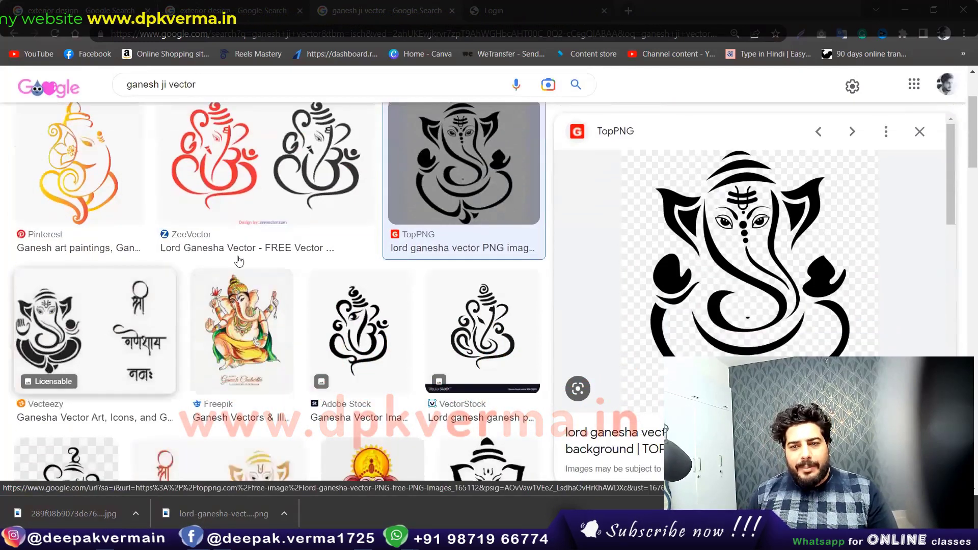
{"action": "scroll", "coordinate": [242, 248], "scroll_direction": "down", "scroll_amount": 2}
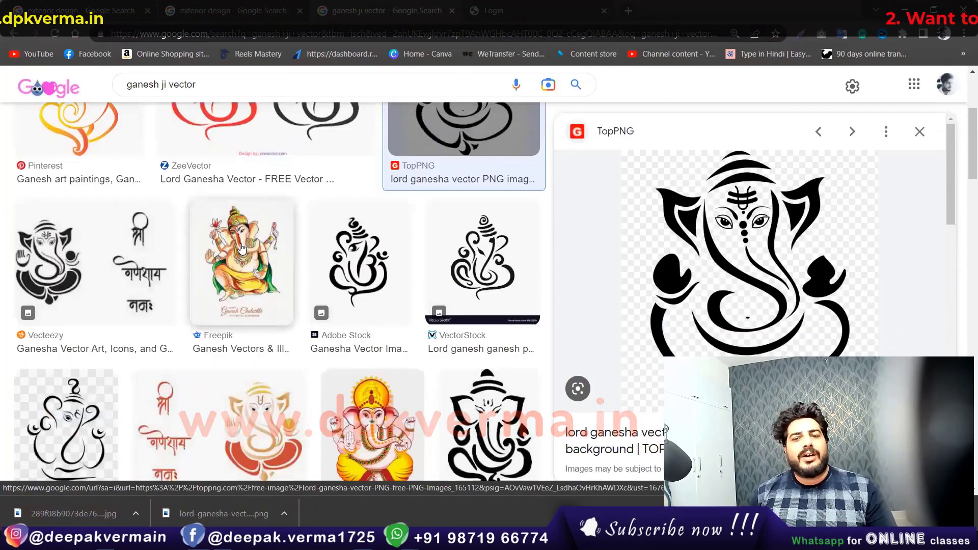
{"action": "left_click", "coordinate": [241, 248]}
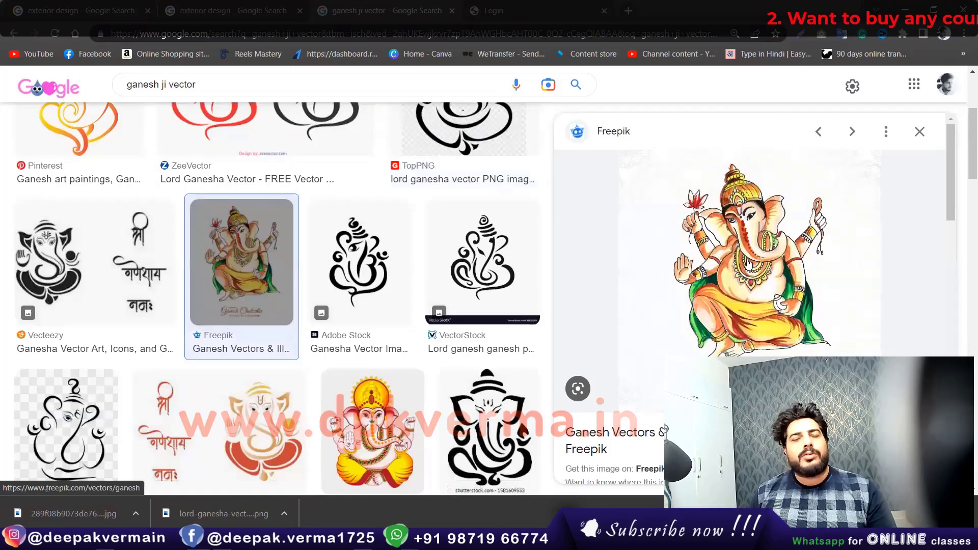
{"action": "left_click", "coordinate": [365, 283]}
{"action": "scroll", "coordinate": [368, 281], "scroll_direction": "up", "scroll_amount": 1}
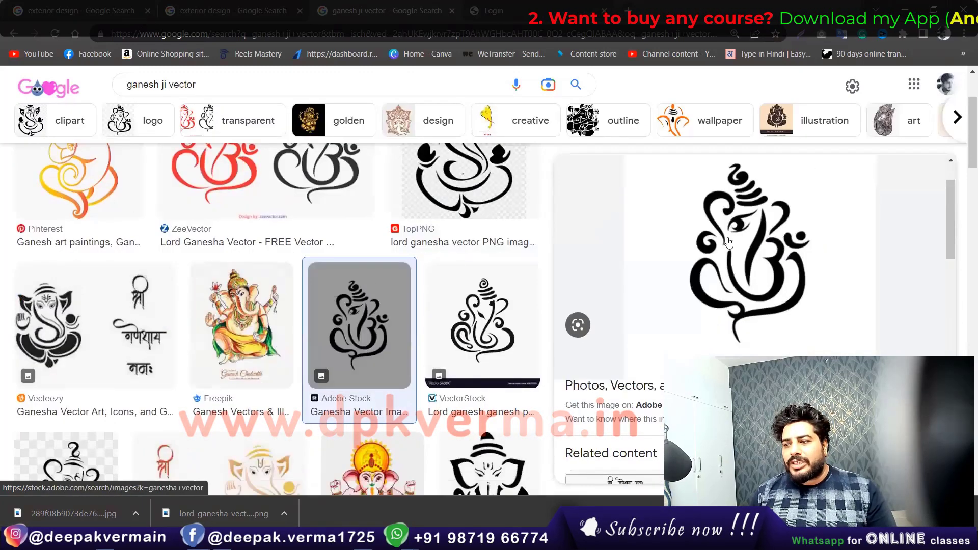
{"action": "left_click", "coordinate": [444, 312]}
Compare the ZeeVector, Vecteezy and Pngtree results, settling on the TopPNG lord ganesha vector.
{"action": "scroll", "coordinate": [462, 240], "scroll_direction": "up", "scroll_amount": 1}
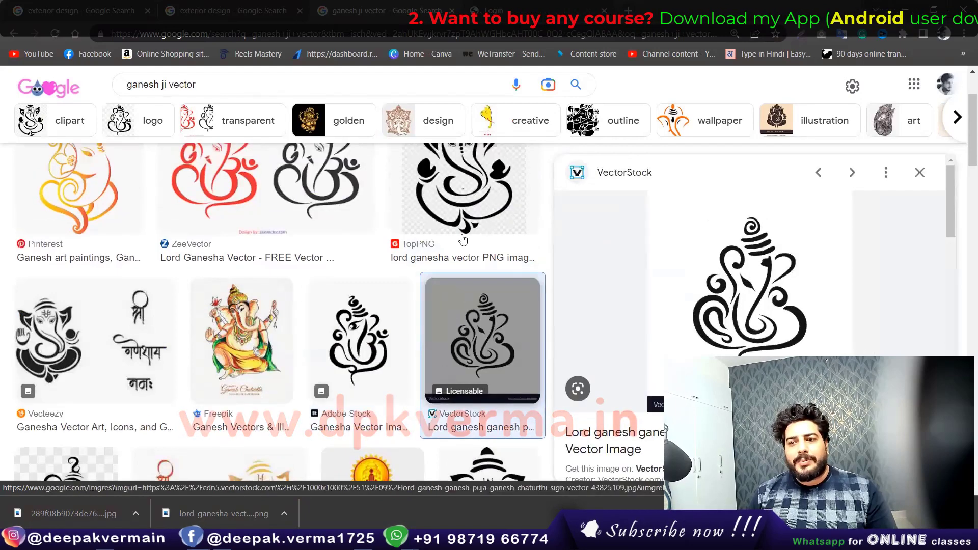
{"action": "key", "text": "Up"}
{"action": "key", "text": "Left"}
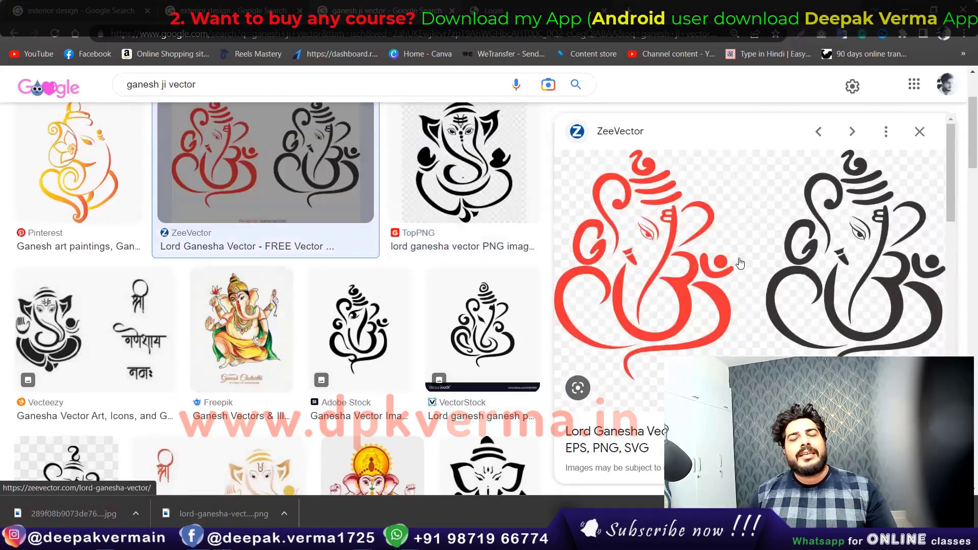
{"action": "scroll", "coordinate": [152, 316], "scroll_direction": "down", "scroll_amount": 3}
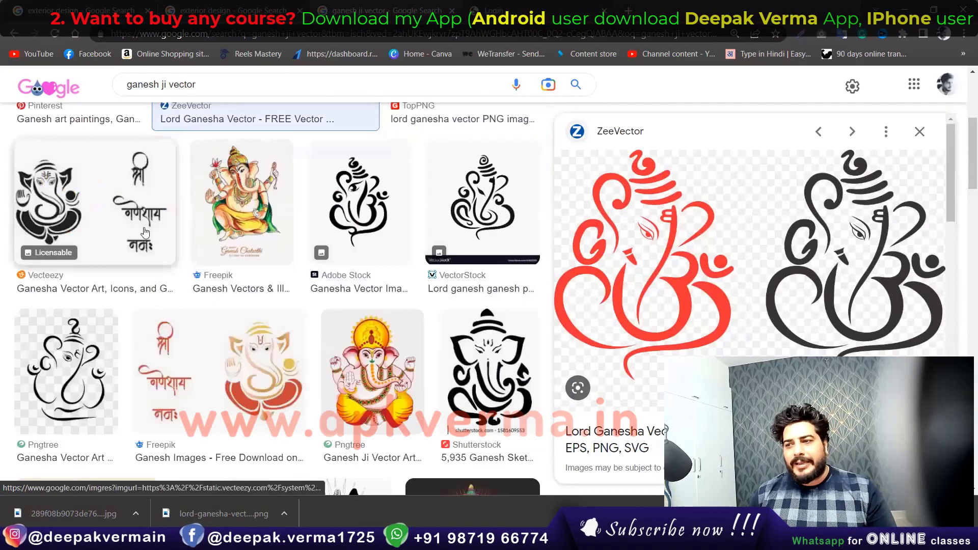
{"action": "left_click", "coordinate": [77, 204]}
{"action": "left_click", "coordinate": [77, 317]}
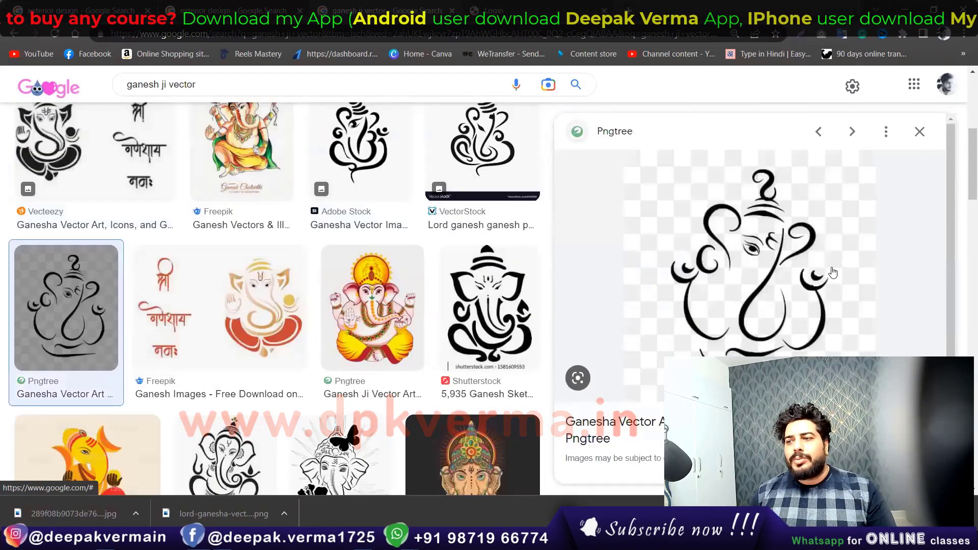
{"action": "scroll", "coordinate": [458, 287], "scroll_direction": "up", "scroll_amount": 2}
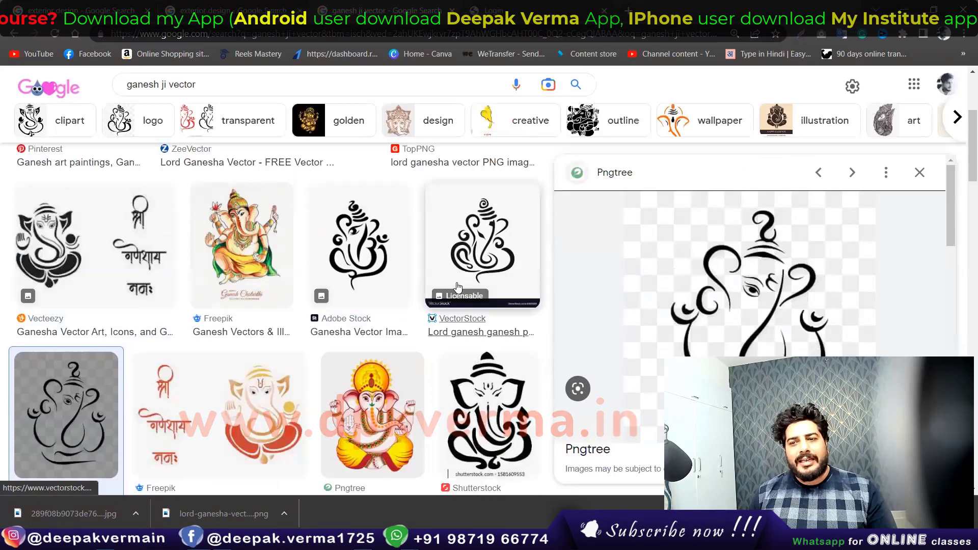
{"action": "scroll", "coordinate": [457, 287], "scroll_direction": "up", "scroll_amount": 2}
{"action": "left_click", "coordinate": [457, 287]}
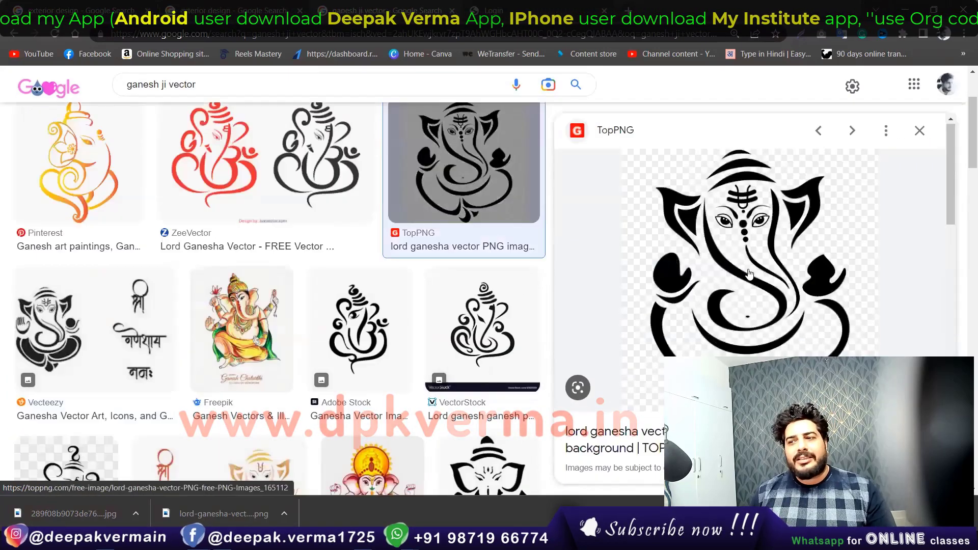
Save the TopPNG Ganesha image to Downloads as a PNG.
{"action": "scroll", "coordinate": [749, 274], "scroll_direction": "down", "scroll_amount": 1}
{"action": "right_click", "coordinate": [734, 200]}
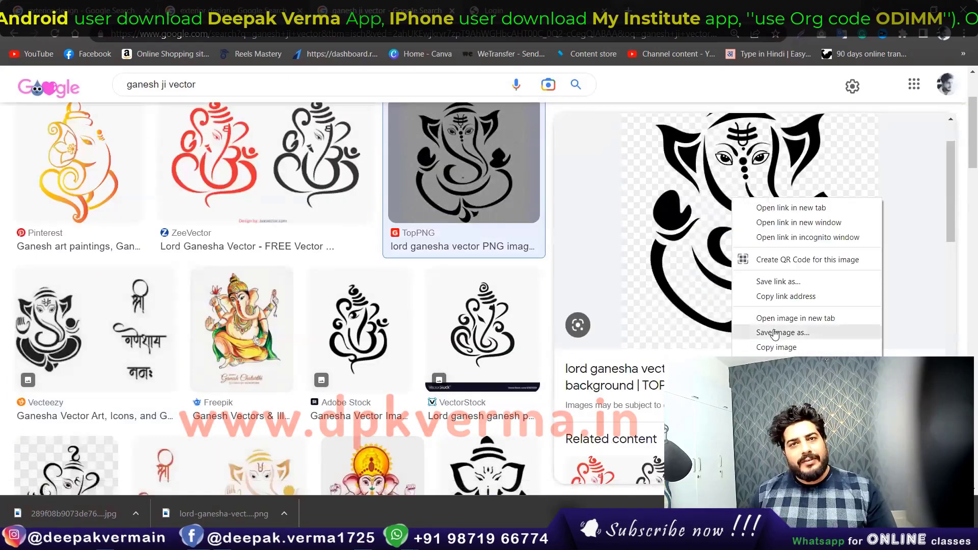
{"action": "left_click", "coordinate": [776, 334]}
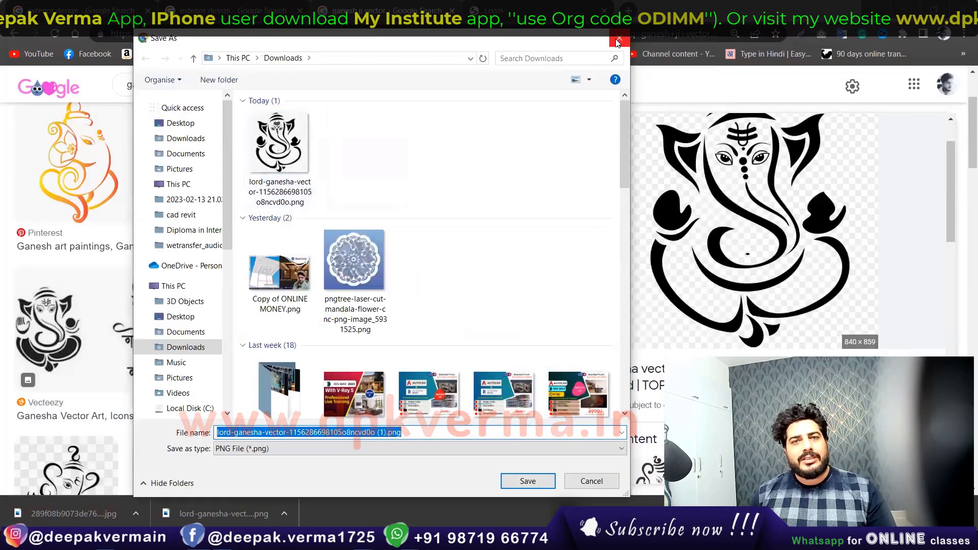
{"action": "left_click", "coordinate": [618, 41]}
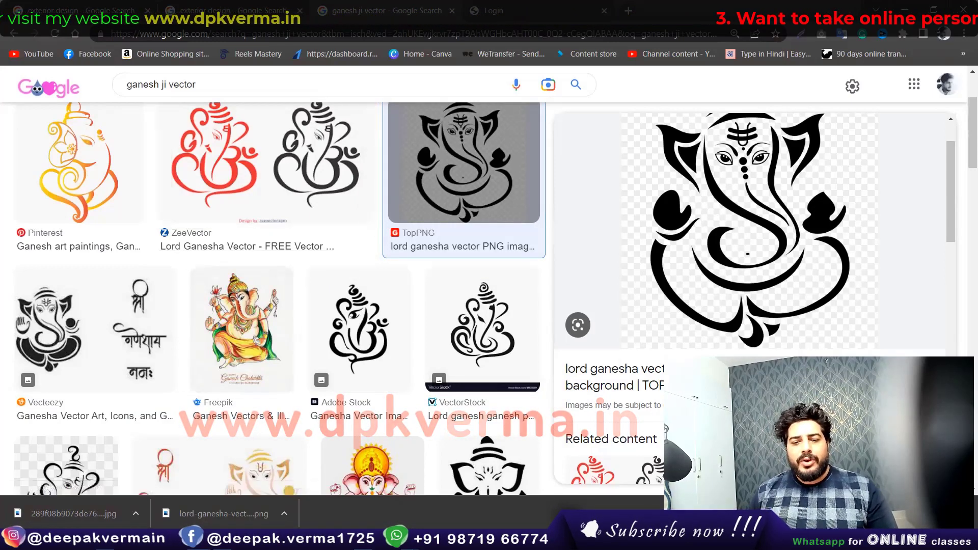
Upload the lord-ganesha-vector PNG from Downloads to Convertio with AI as the output format.
{"action": "left_click", "coordinate": [244, 479]}
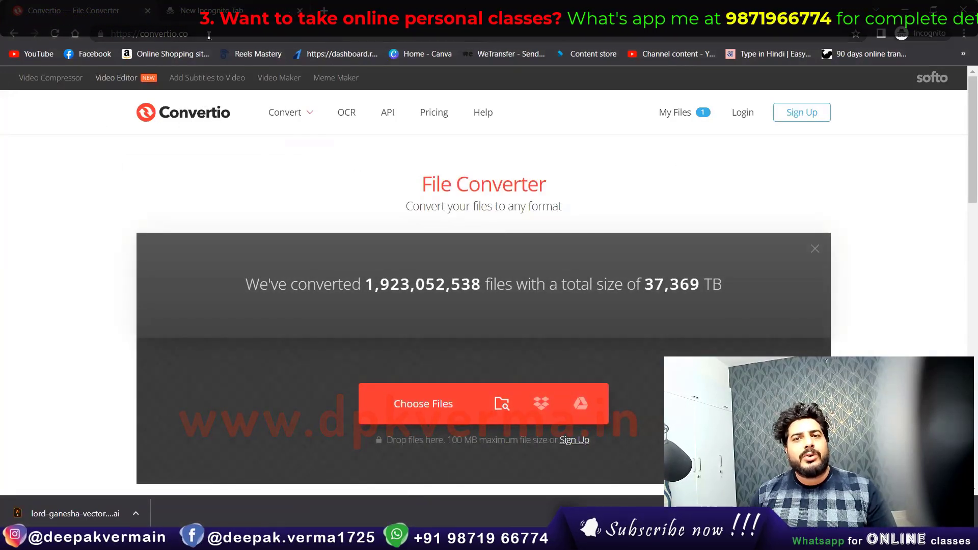
{"action": "scroll", "coordinate": [423, 357], "scroll_direction": "down", "scroll_amount": 1}
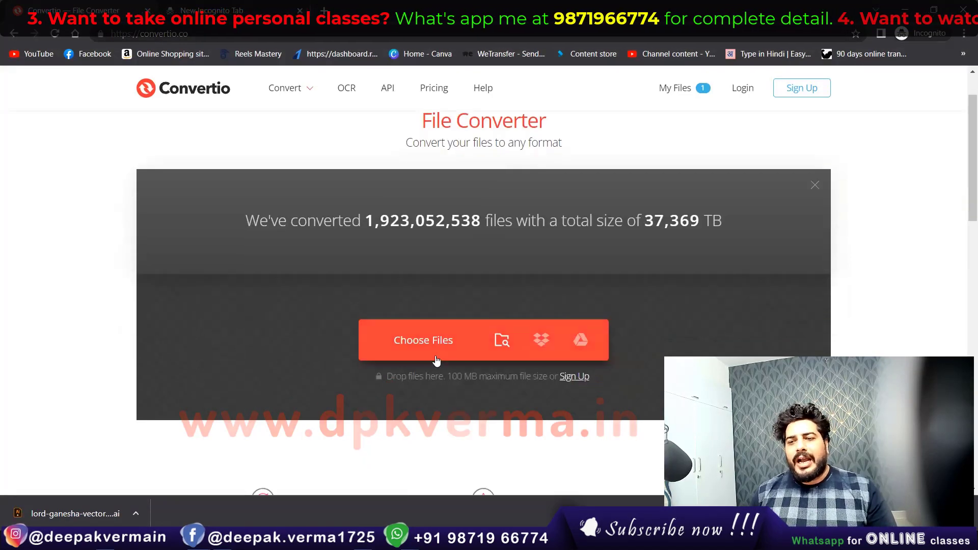
{"action": "left_click", "coordinate": [423, 340]}
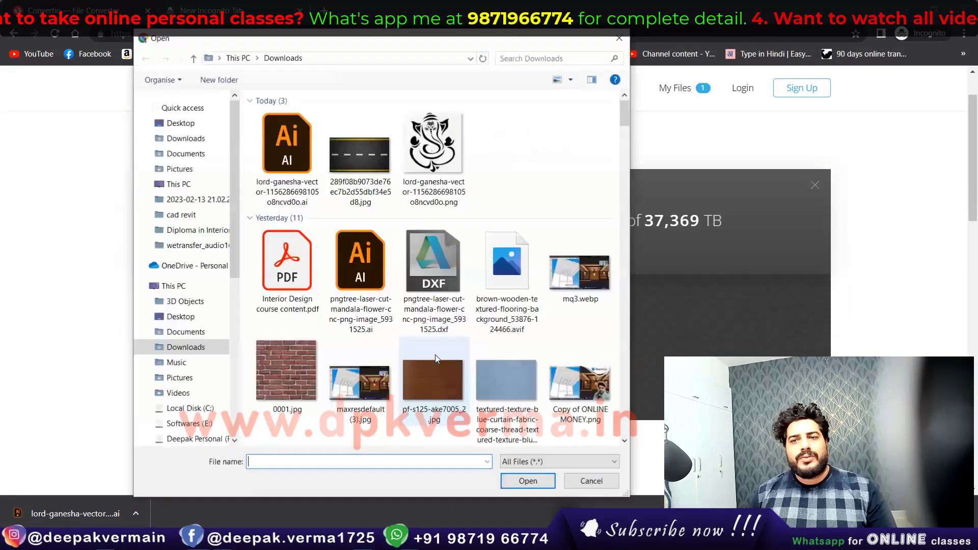
{"action": "left_click", "coordinate": [419, 155]}
{"action": "left_click", "coordinate": [530, 482]}
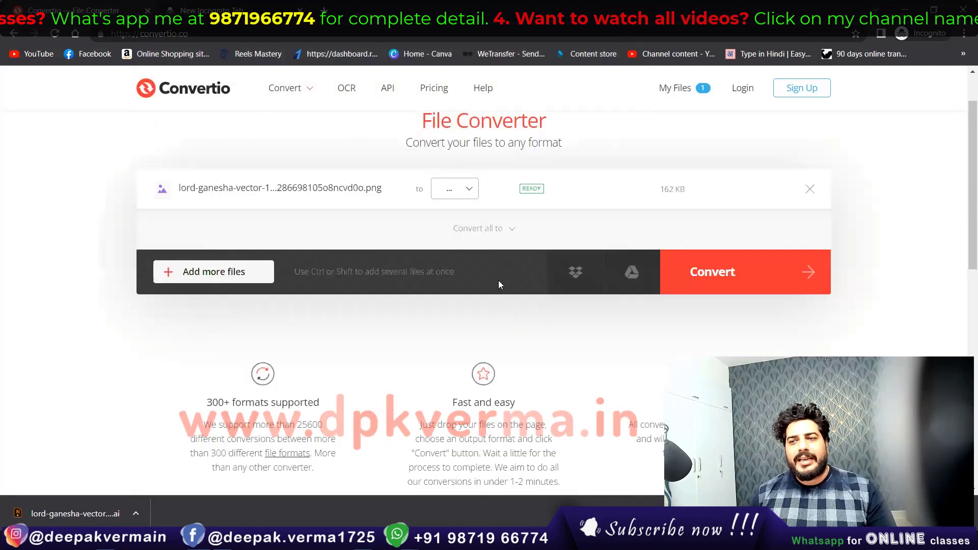
{"action": "left_click", "coordinate": [457, 194]}
{"action": "mouse_move", "coordinate": [456, 357]}
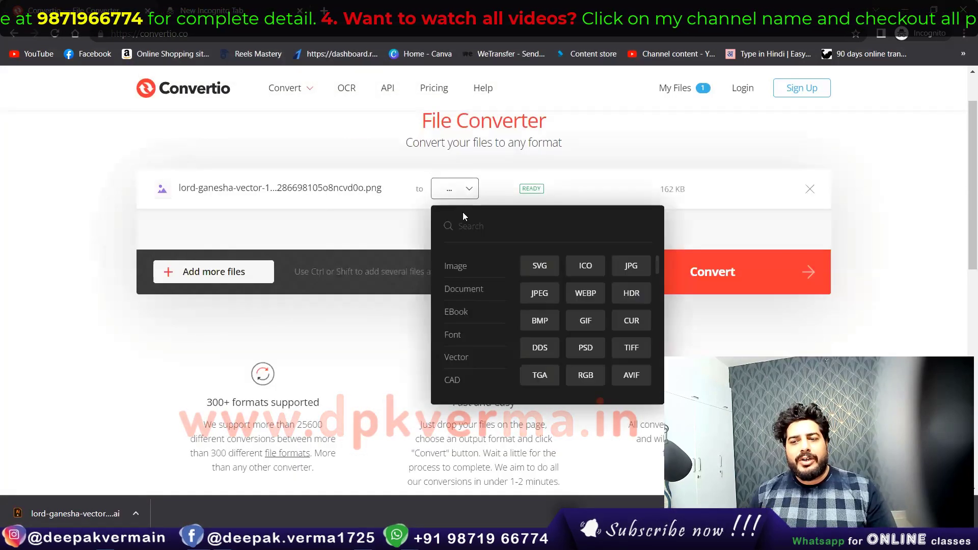
{"action": "left_click", "coordinate": [584, 274]}
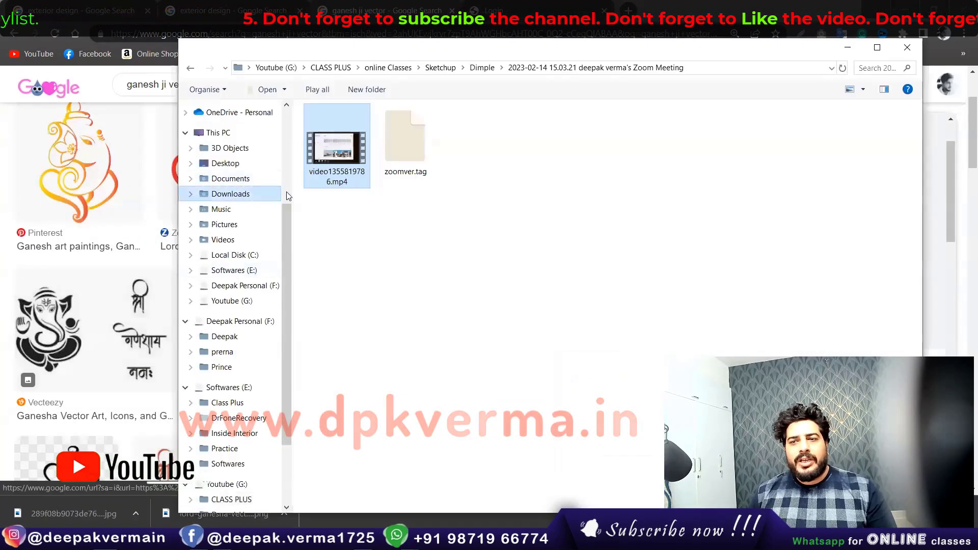
Confirm the 16.6 KB Ganesha .ai file in Downloads, then close the V-Ray frame buffer.
{"action": "left_click", "coordinate": [279, 195]}
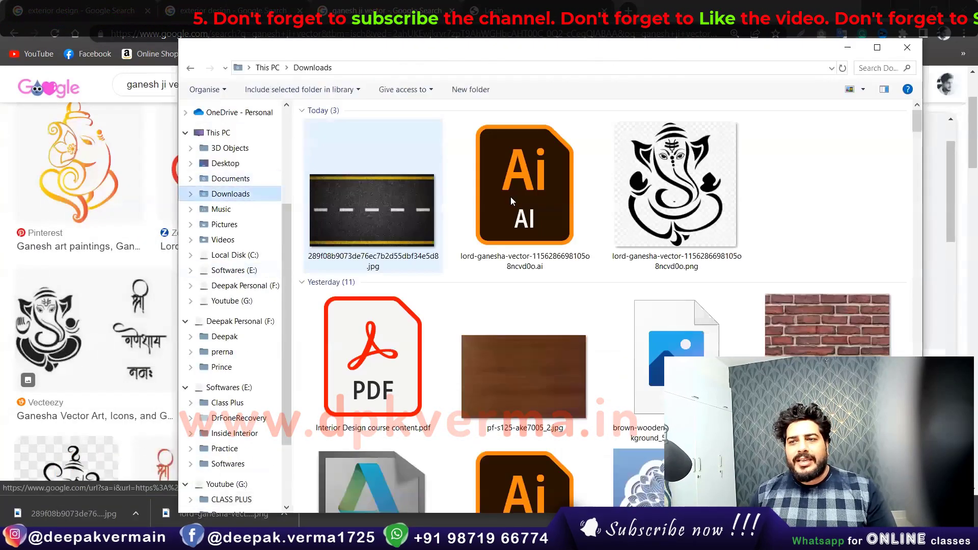
{"action": "left_click", "coordinate": [513, 196]}
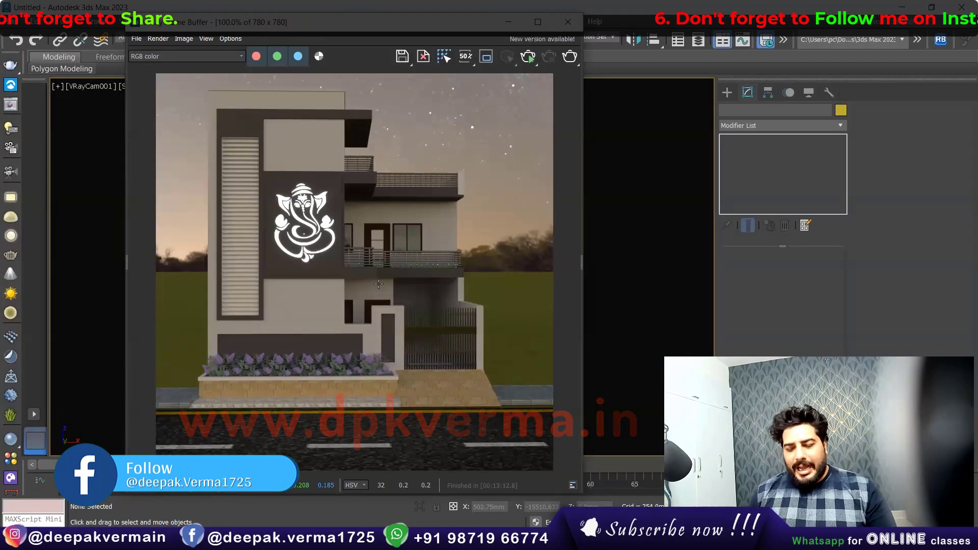
{"action": "left_click", "coordinate": [564, 27]}
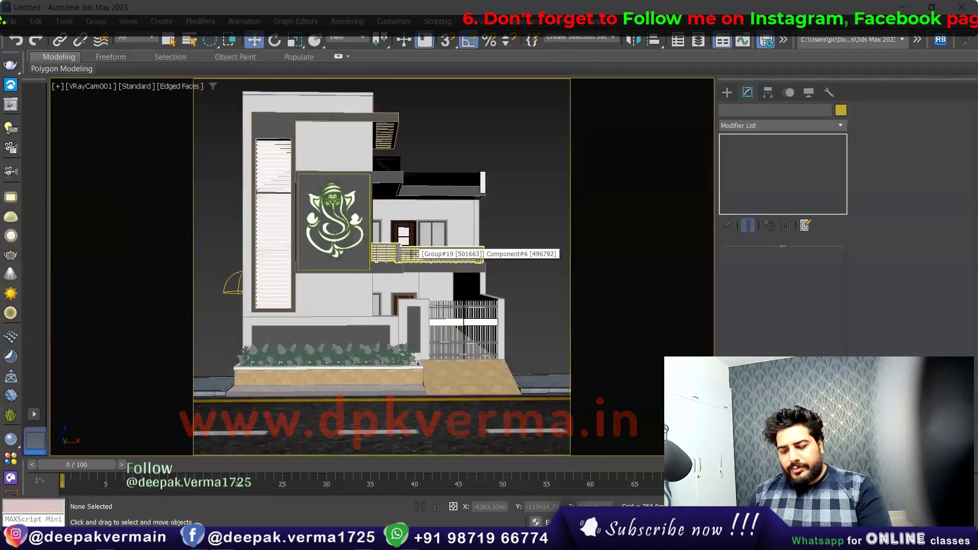
In Perspective view, select the extruded Ganesha emblem and hide it with Hide Selection.
{"action": "key", "text": "p"}
{"action": "scroll", "coordinate": [396, 315], "scroll_direction": "down", "scroll_amount": 3}
{"action": "middle_click_drag", "start_coordinate": [396, 315], "coordinate": [474, 305], "text": "alt"}
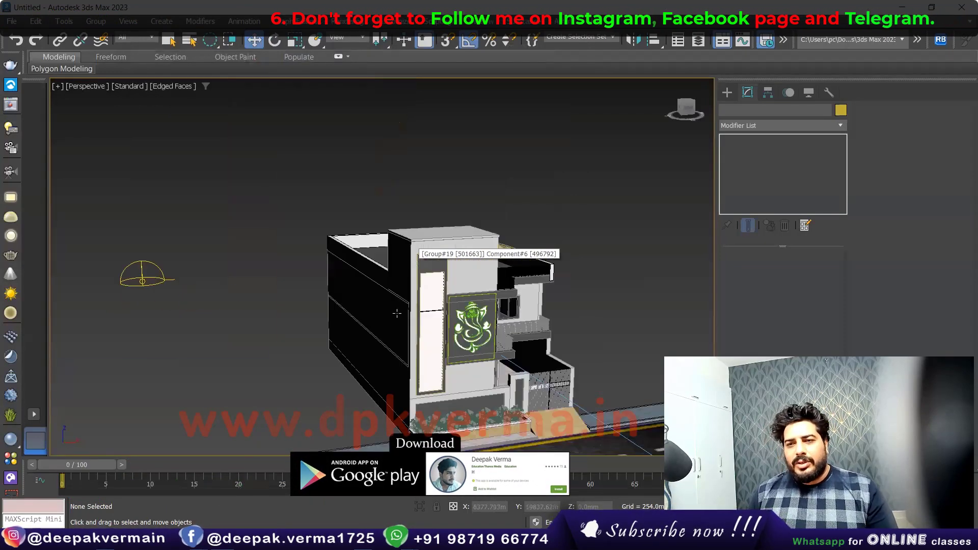
{"action": "scroll", "coordinate": [475, 306], "scroll_direction": "up", "scroll_amount": 3}
{"action": "left_click", "coordinate": [475, 306]}
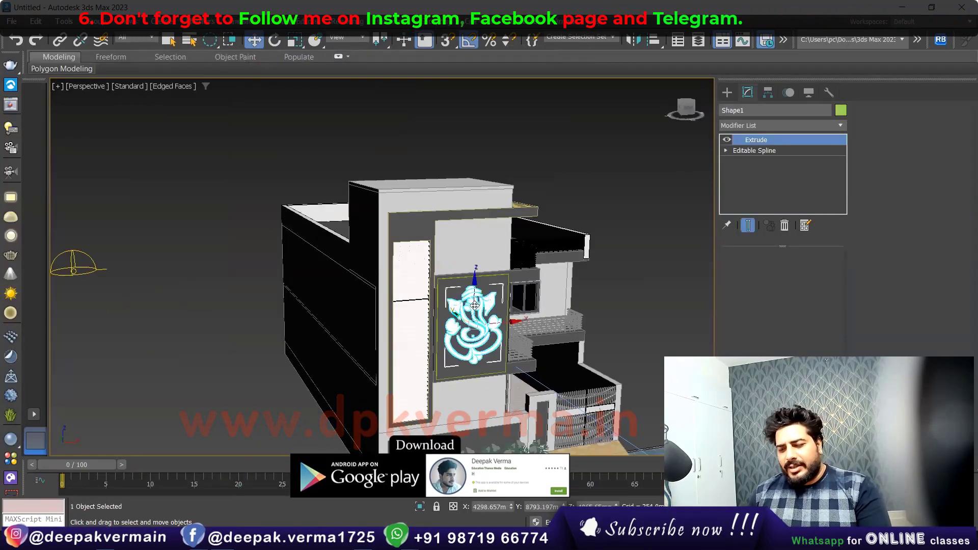
{"action": "right_click", "coordinate": [470, 295]}
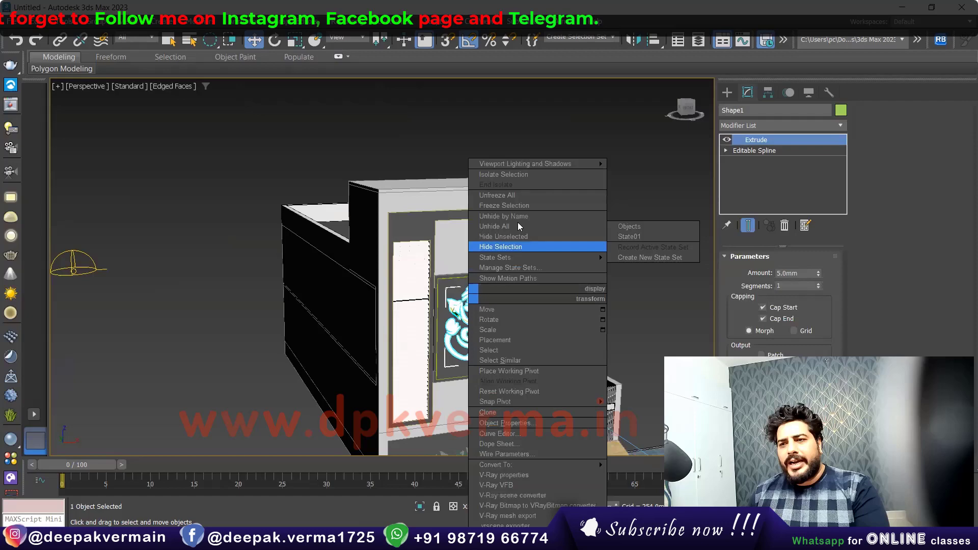
{"action": "left_click", "coordinate": [501, 247]}
{"action": "middle_click_drag", "start_coordinate": [370, 222], "coordinate": [344, 222]}
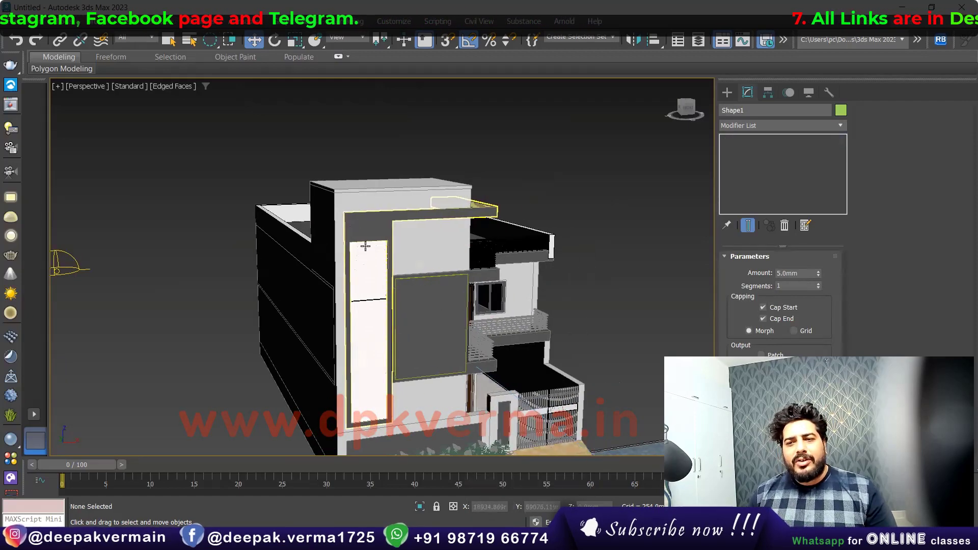
{"action": "scroll", "coordinate": [352, 230], "scroll_direction": "down", "scroll_amount": 5}
{"action": "middle_click_drag", "start_coordinate": [205, 154], "coordinate": [37, 79]}
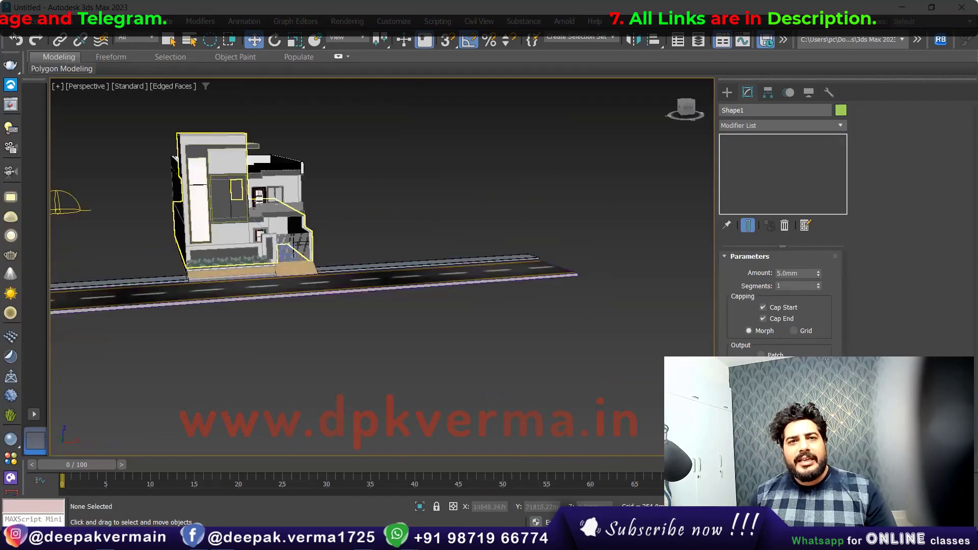
Merge lord-ganesha-vector.ai into the scene, importing its shapes as a single object.
{"action": "left_click", "coordinate": [10, 21]}
{"action": "mouse_move", "coordinate": [27, 196]}
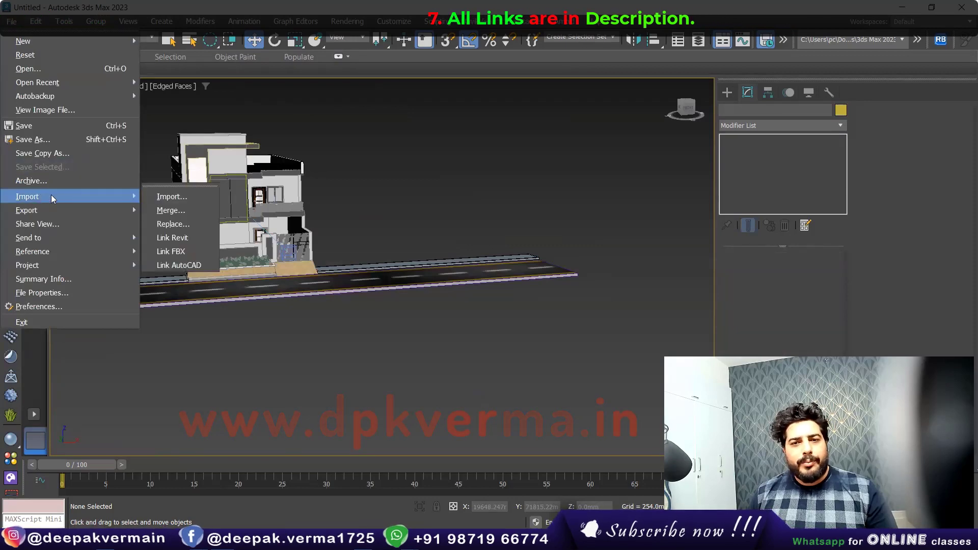
{"action": "left_click", "coordinate": [162, 211]}
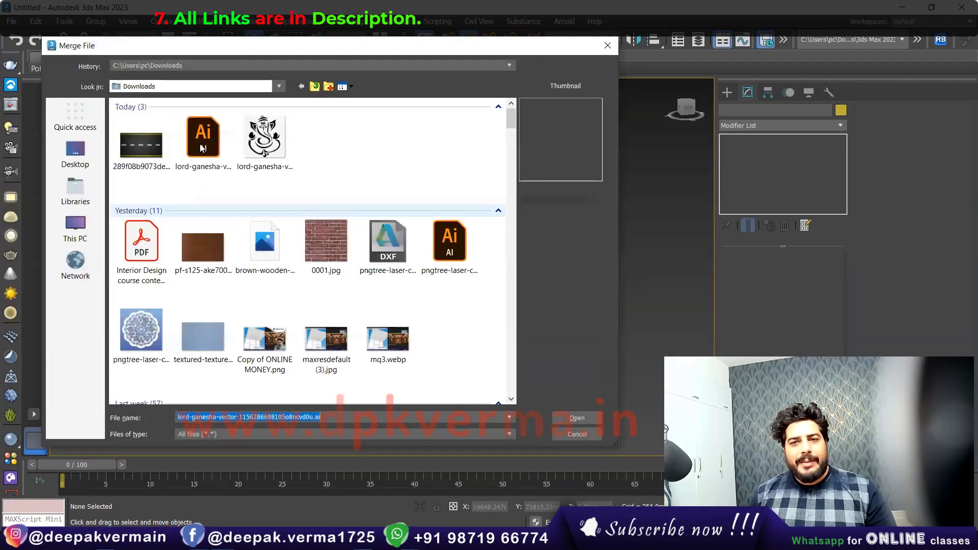
{"action": "left_click", "coordinate": [201, 148]}
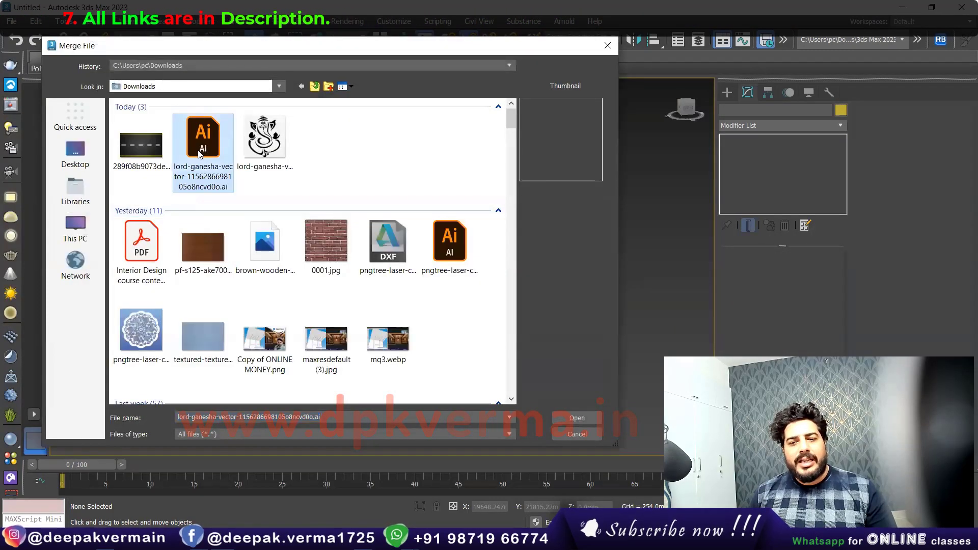
{"action": "left_click", "coordinate": [214, 434]}
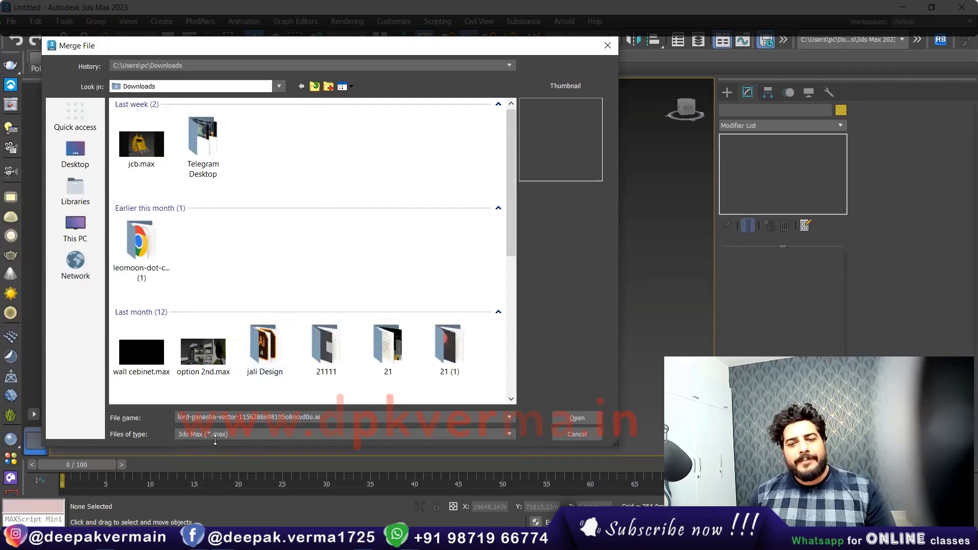
{"action": "left_click", "coordinate": [209, 435]}
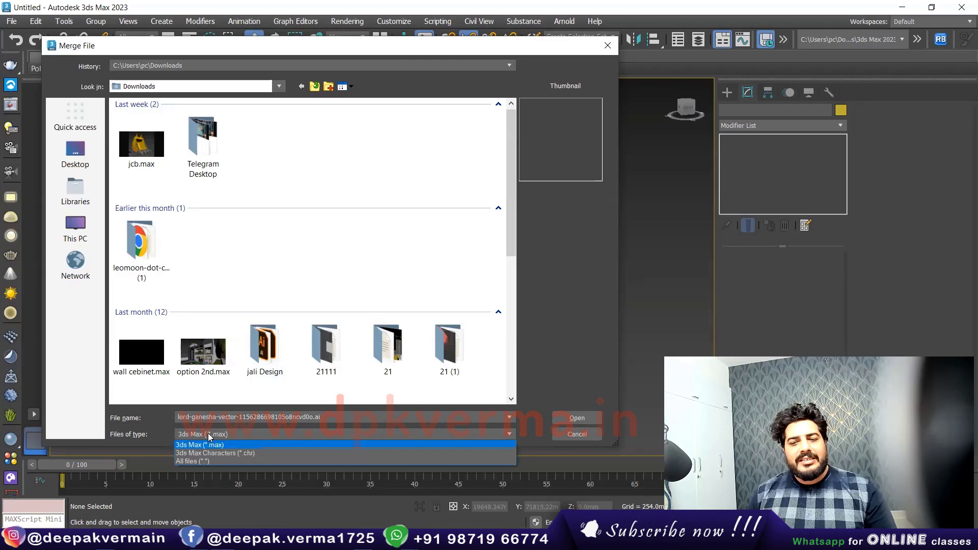
{"action": "left_click", "coordinate": [195, 465]}
{"action": "left_click", "coordinate": [208, 166]}
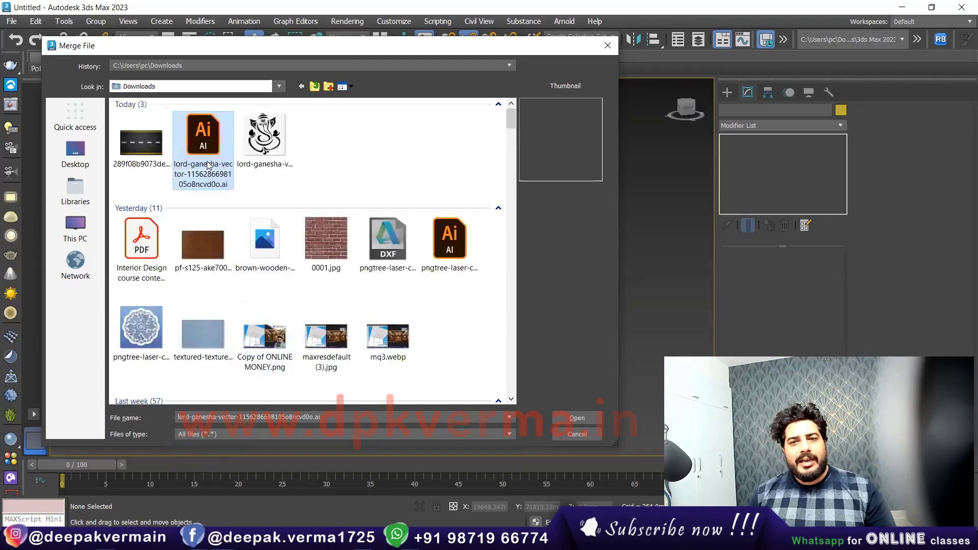
{"action": "left_click", "coordinate": [574, 418]}
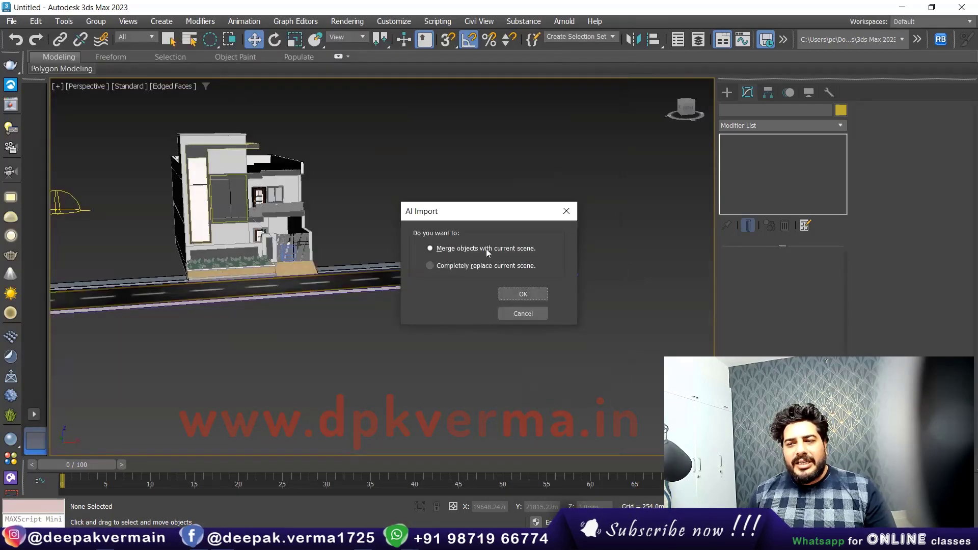
{"action": "left_click", "coordinate": [515, 294]}
{"action": "left_click", "coordinate": [493, 251]}
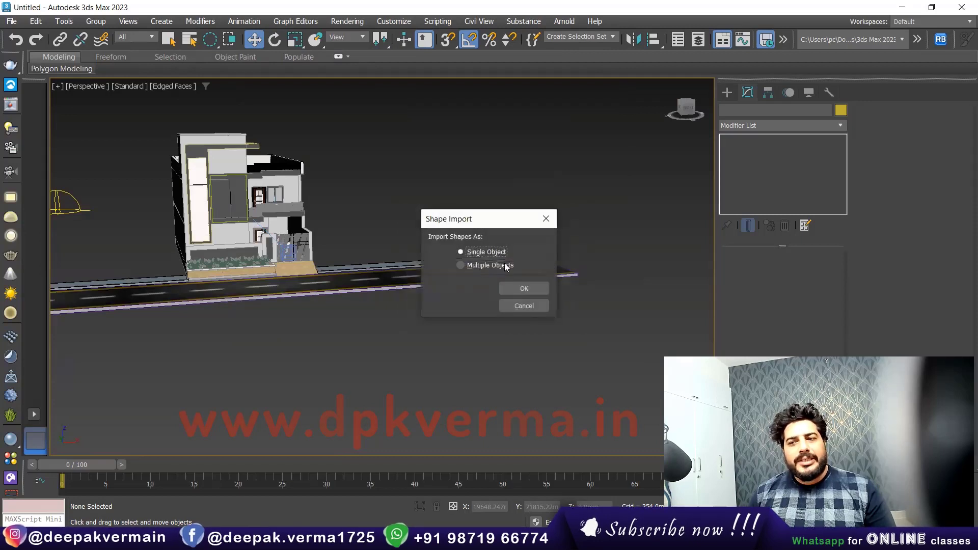
{"action": "left_click", "coordinate": [515, 289]}
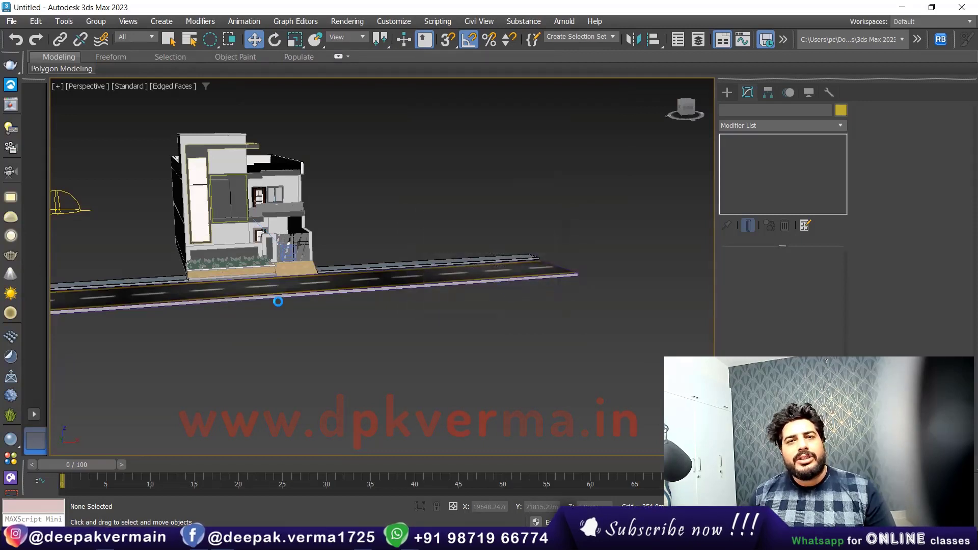
Select the imported Shape002 spline and scale it up to about 448%.
{"action": "left_click", "coordinate": [554, 296]}
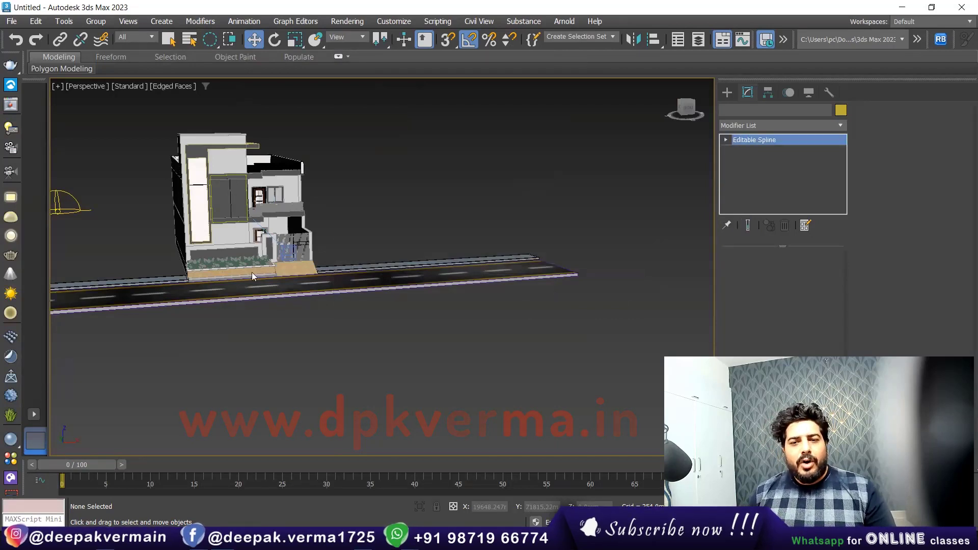
{"action": "left_click", "coordinate": [220, 296]}
{"action": "key", "text": "z"}
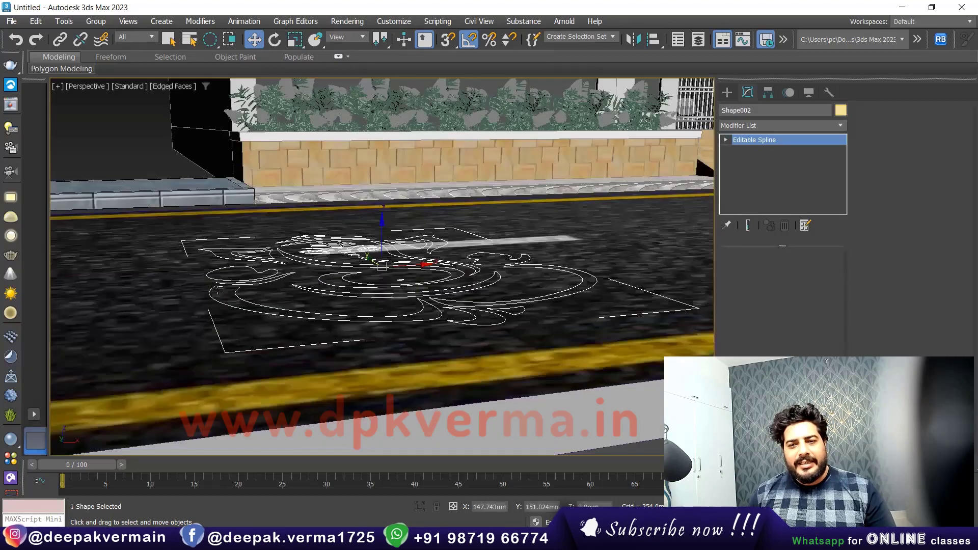
{"action": "scroll", "coordinate": [325, 281], "scroll_direction": "down", "scroll_amount": 5}
{"action": "scroll", "coordinate": [323, 279], "scroll_direction": "down", "scroll_amount": 2}
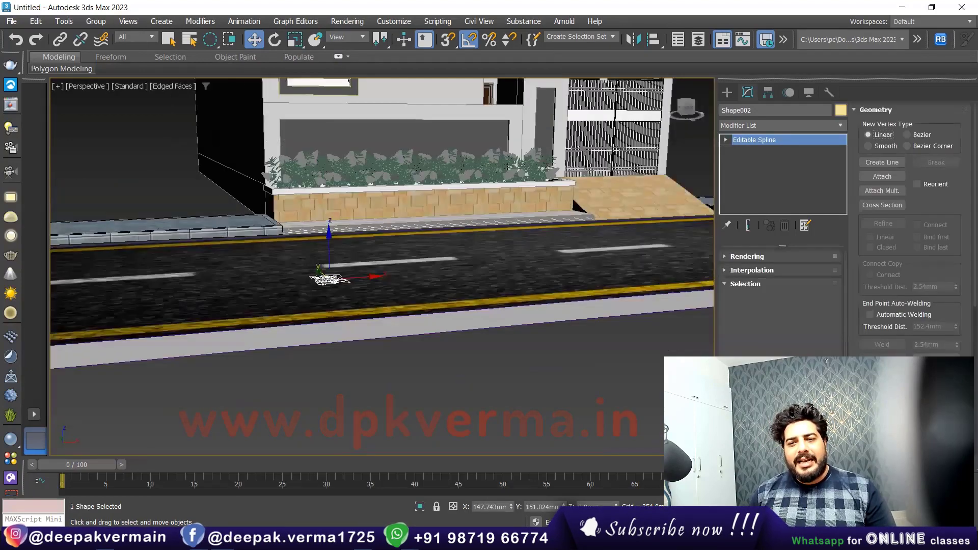
{"action": "middle_click_drag", "start_coordinate": [316, 274], "coordinate": [350, 316], "text": "alt"}
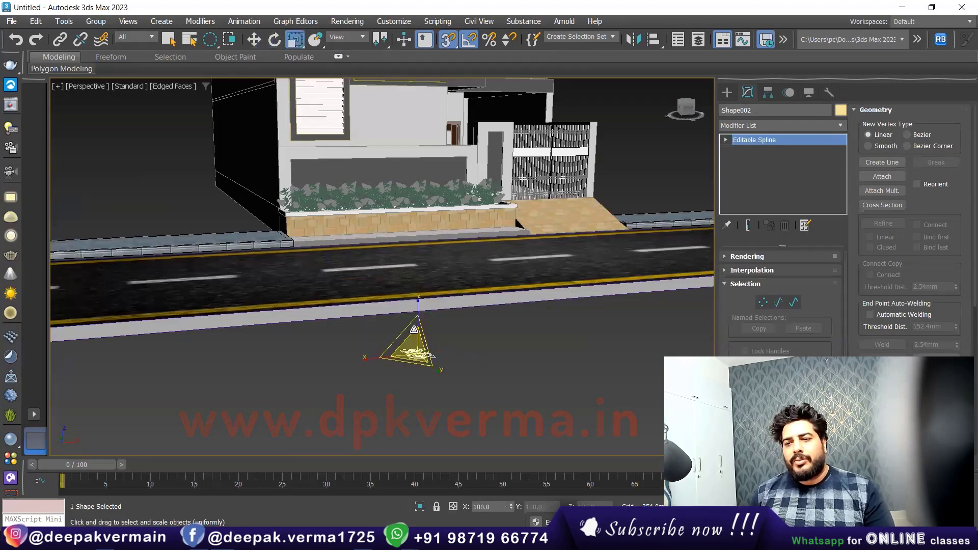
{"action": "left_click_drag", "start_coordinate": [415, 330], "coordinate": [403, 340]}
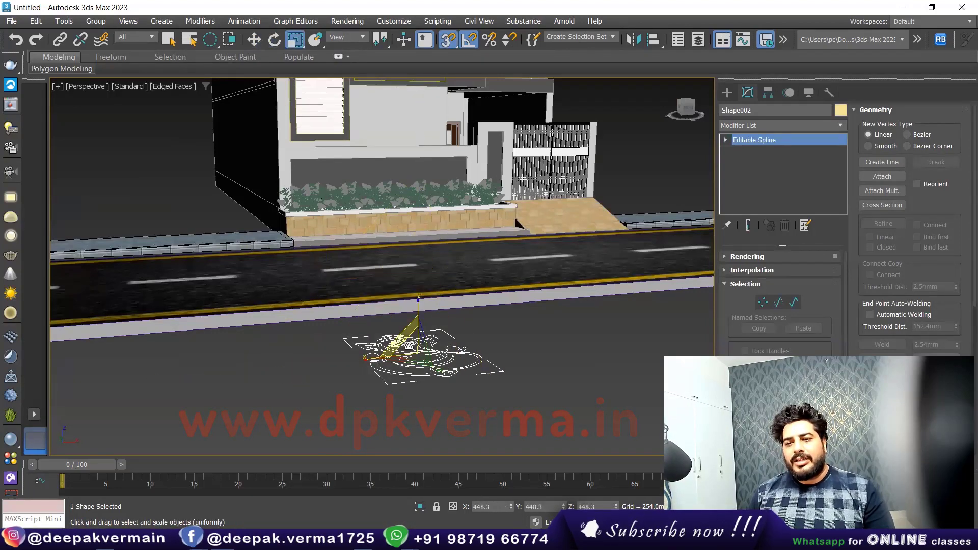
{"action": "left_click_drag", "start_coordinate": [413, 337], "coordinate": [402, 352]}
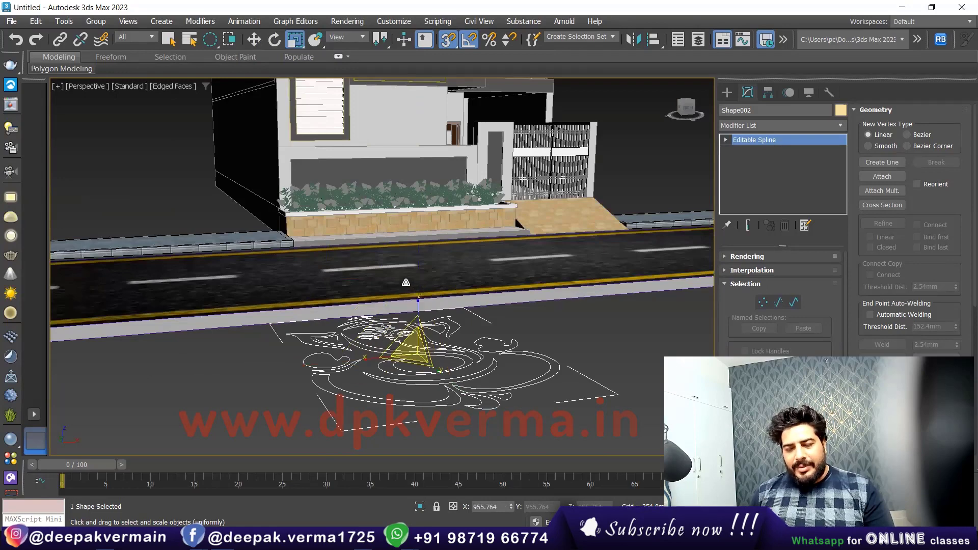
With snapping off, rotate the Ganesha outline 90° about X so it stands upright.
{"action": "key", "text": "e"}
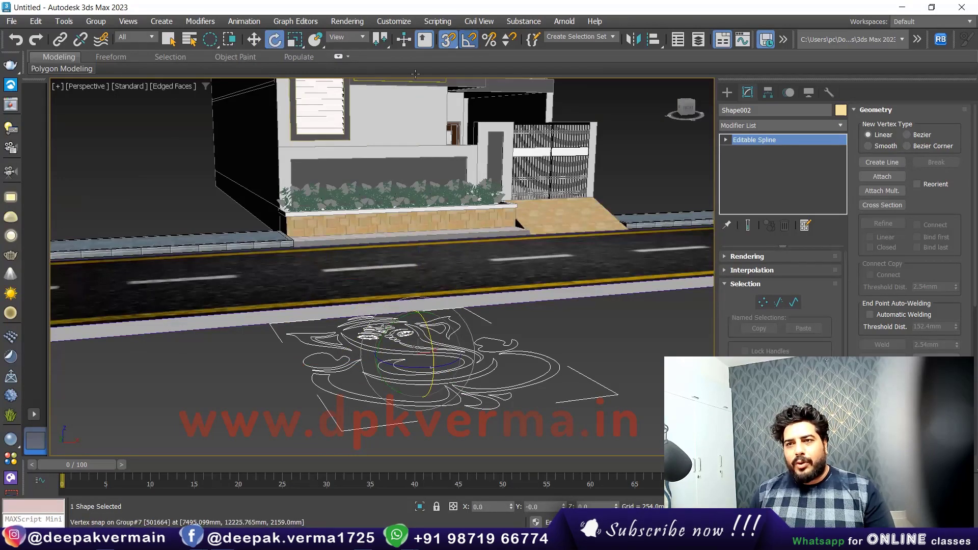
{"action": "left_click", "coordinate": [447, 39]}
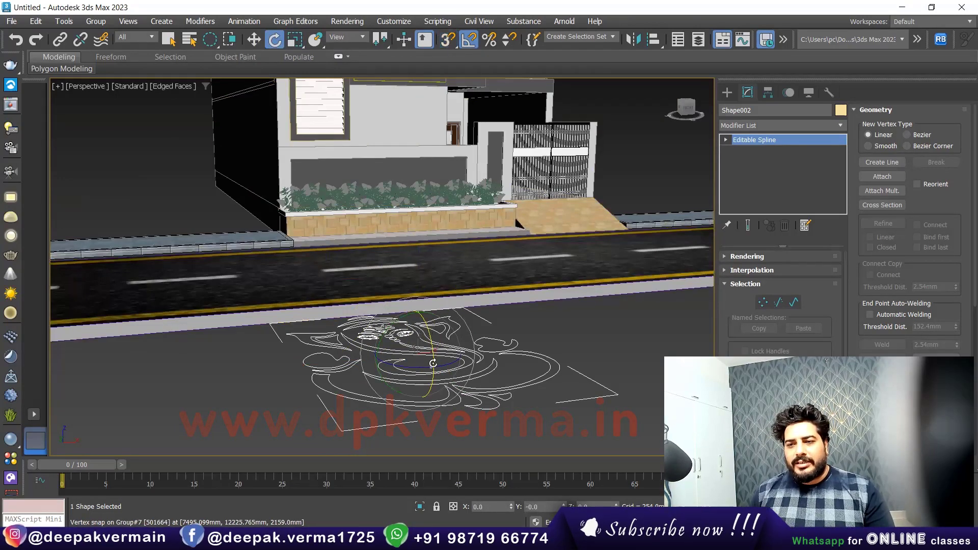
{"action": "left_click_drag", "start_coordinate": [433, 364], "coordinate": [436, 374]}
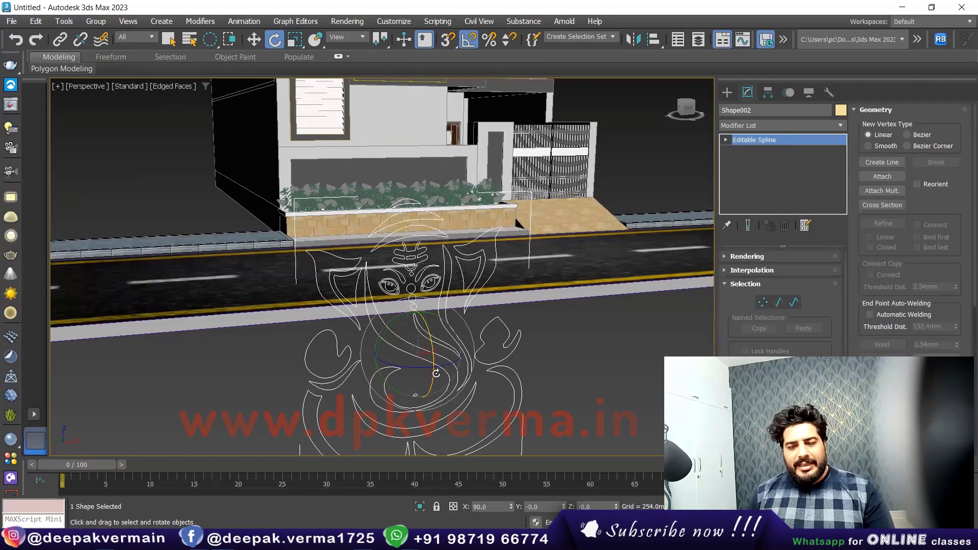
{"action": "scroll", "coordinate": [402, 357], "scroll_direction": "down", "scroll_amount": 2}
{"action": "scroll", "coordinate": [377, 349], "scroll_direction": "down", "scroll_amount": 2}
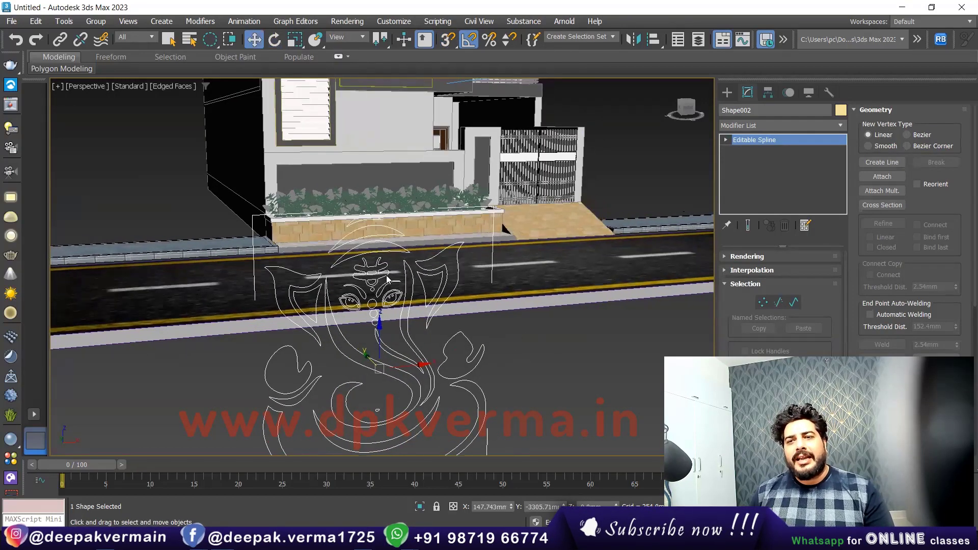
{"action": "scroll", "coordinate": [351, 339], "scroll_direction": "down", "scroll_amount": 1}
{"action": "scroll", "coordinate": [359, 265], "scroll_direction": "down", "scroll_amount": 3}
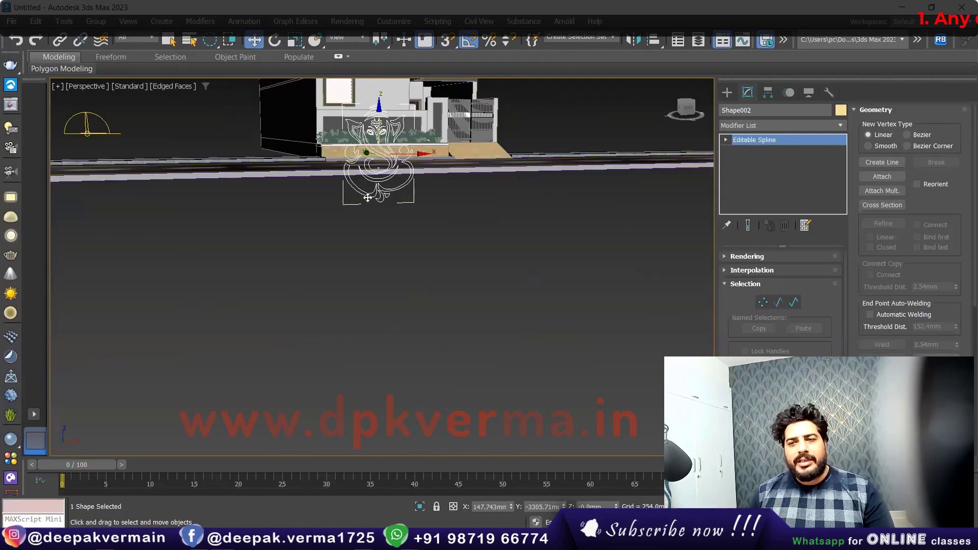
In Front view, move the Ganesha outline to sit centred in the dark wall panel.
{"action": "middle_click_drag", "start_coordinate": [351, 305], "coordinate": [333, 425]}
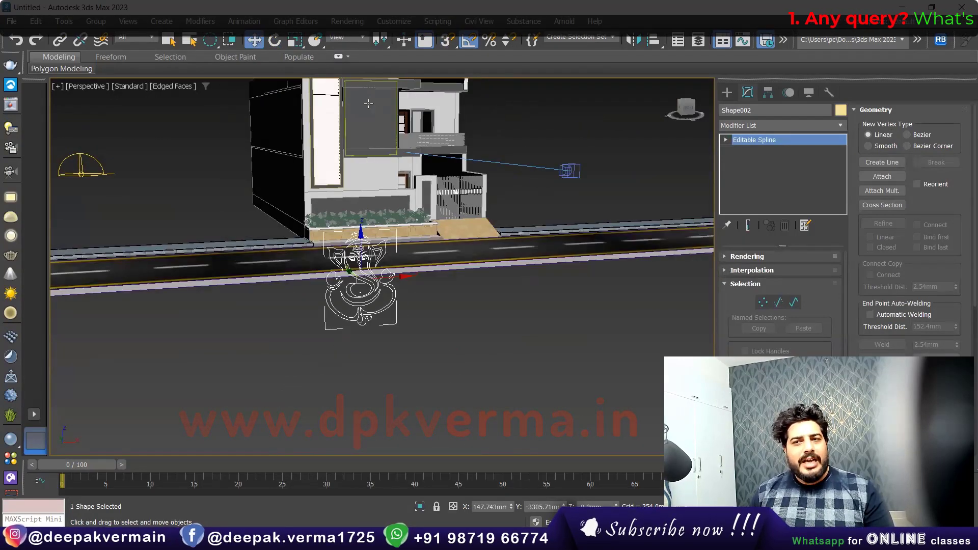
{"action": "middle_click_drag", "start_coordinate": [375, 290], "coordinate": [369, 309]}
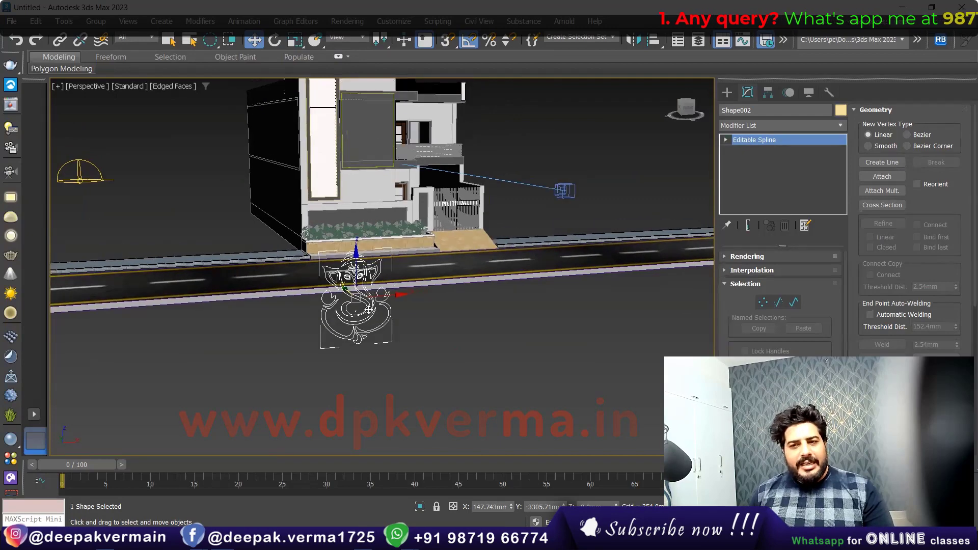
{"action": "key", "text": "f"}
{"action": "middle_click_drag", "start_coordinate": [274, 306], "coordinate": [263, 351]}
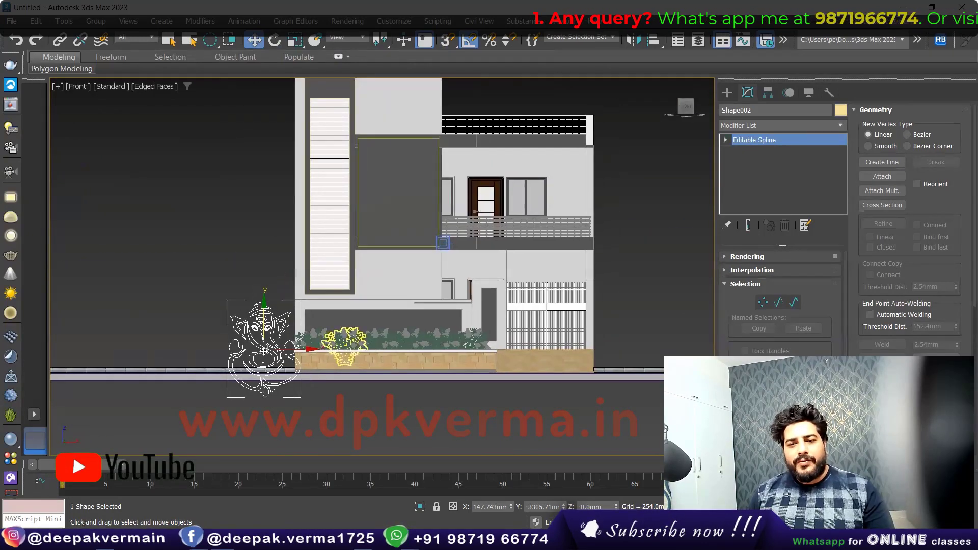
{"action": "key", "text": "ctrl+z"}
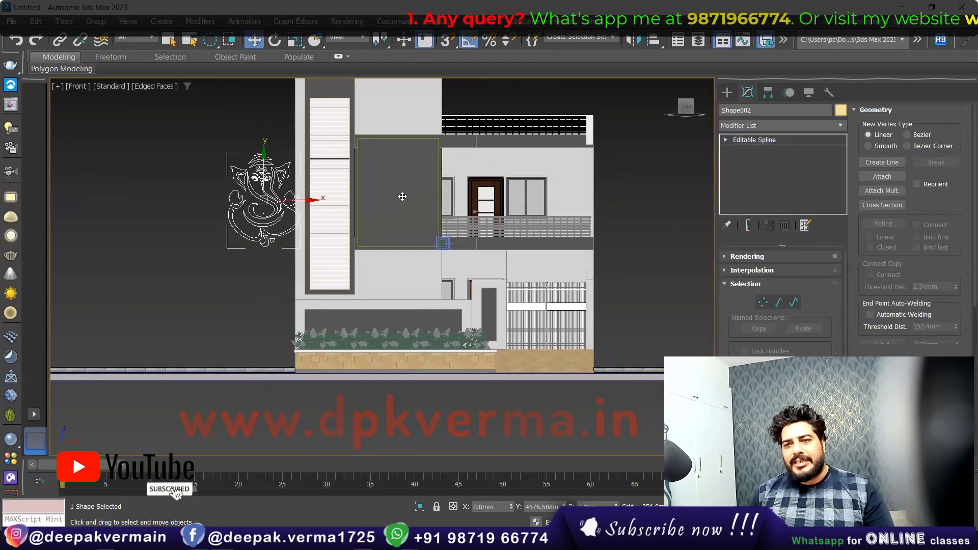
{"action": "key", "text": "ctrl+z"}
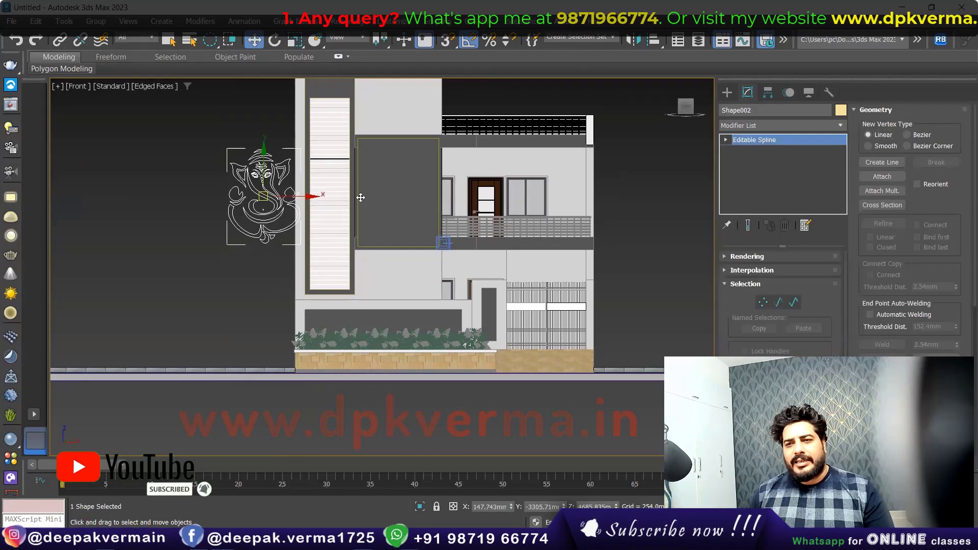
{"action": "left_click_drag", "start_coordinate": [263, 196], "coordinate": [399, 194]}
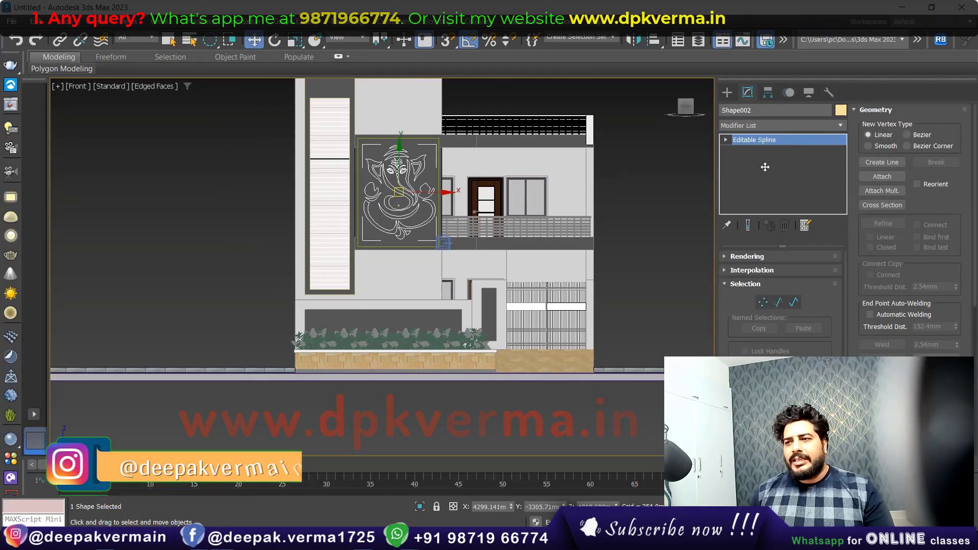
{"action": "left_click", "coordinate": [759, 123]}
Add a 5 mm Extrude modifier to the Ganesha outline.
{"action": "key", "text": "e"}
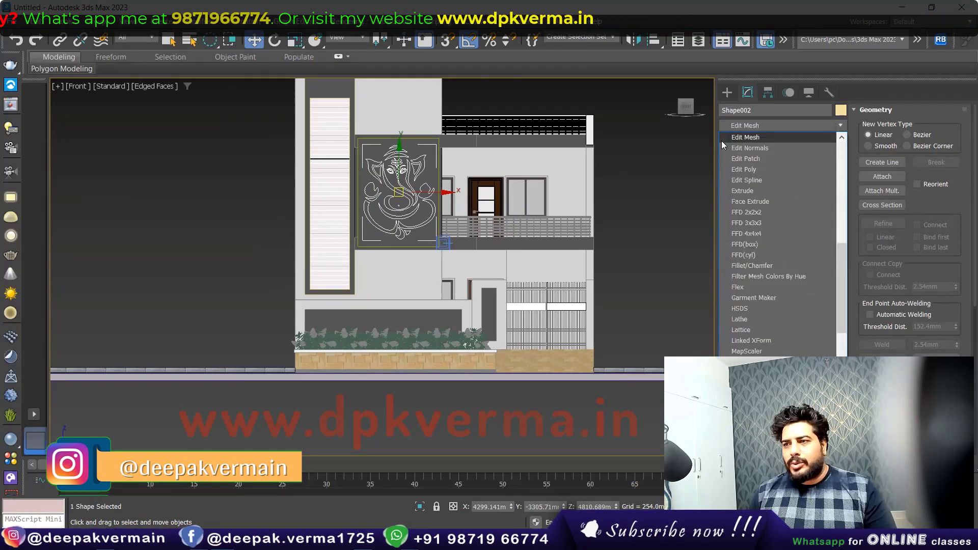
{"action": "left_click", "coordinate": [746, 190]}
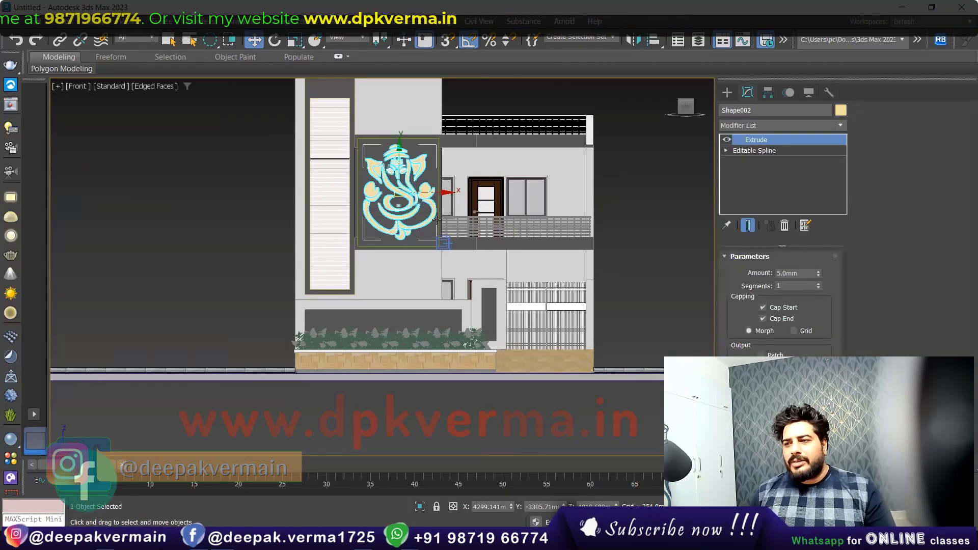
{"action": "middle_click_drag", "start_coordinate": [437, 219], "coordinate": [421, 201], "text": "alt"}
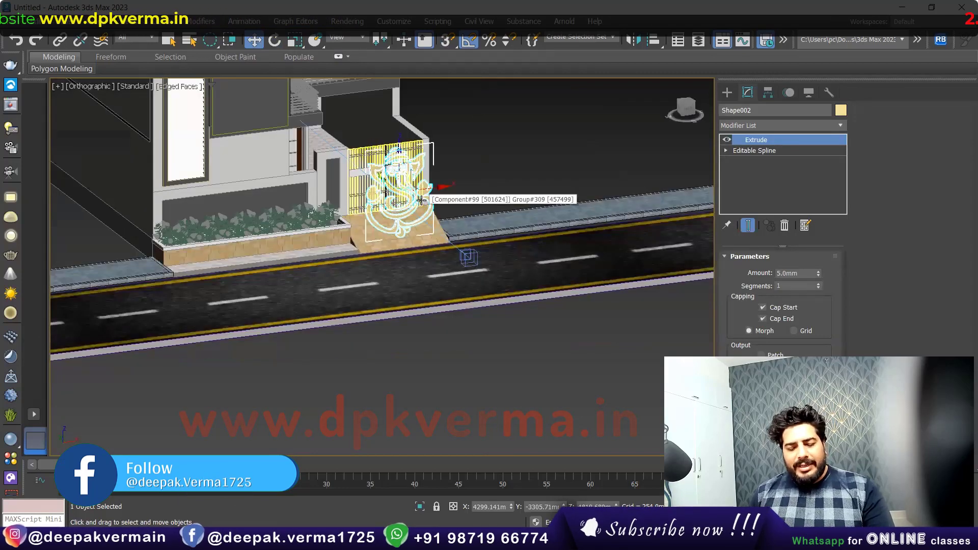
In Top wireframe view, move the Ganesha emblem forward onto the dark wall panel.
{"action": "key", "text": "t"}
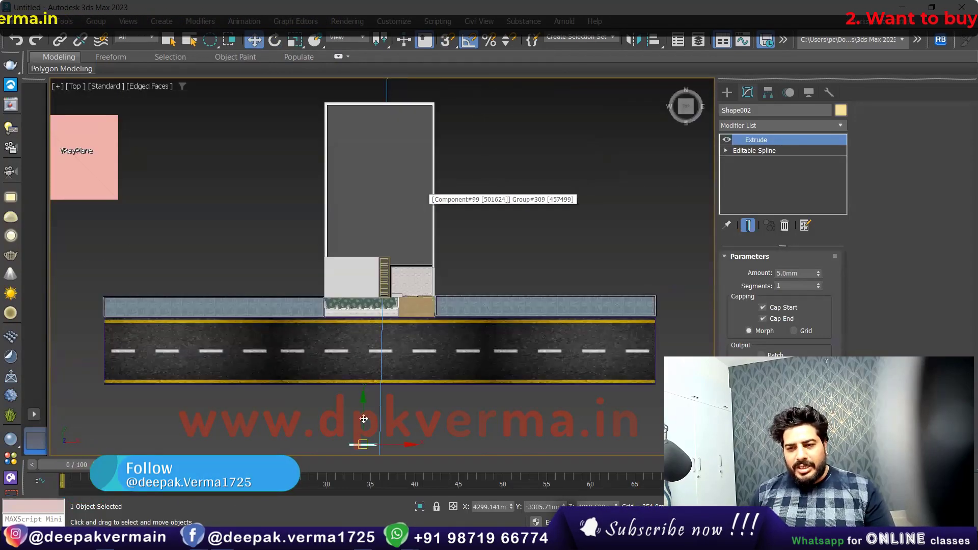
{"action": "left_click_drag", "start_coordinate": [363, 444], "coordinate": [365, 284]}
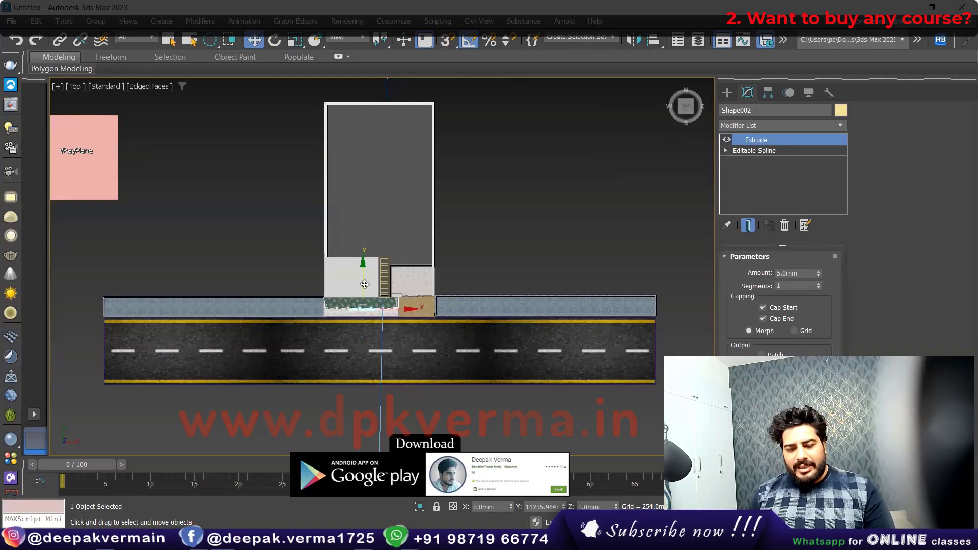
{"action": "key", "text": "F3"}
{"action": "scroll", "coordinate": [362, 307], "scroll_direction": "up", "scroll_amount": 2}
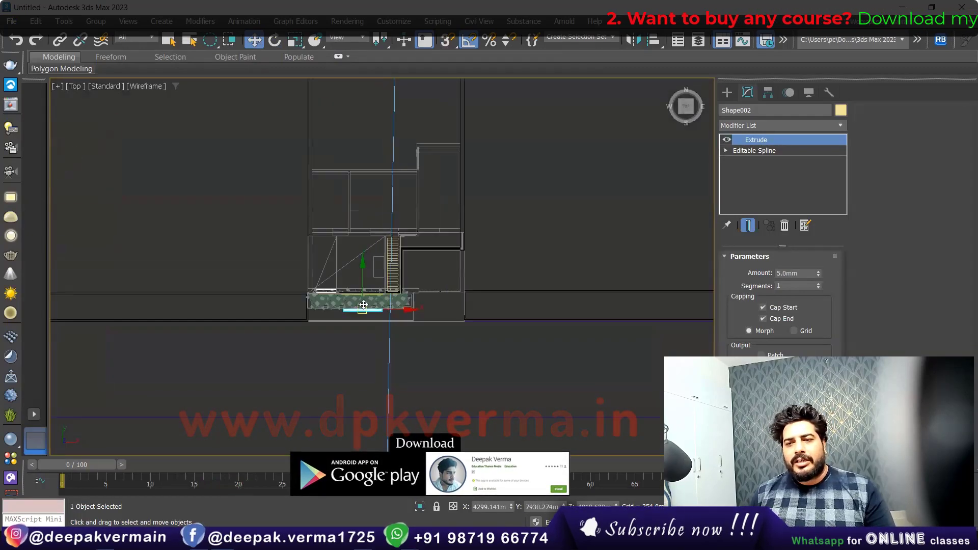
{"action": "scroll", "coordinate": [362, 306], "scroll_direction": "up", "scroll_amount": 2}
{"action": "scroll", "coordinate": [362, 303], "scroll_direction": "up", "scroll_amount": 2}
{"action": "scroll", "coordinate": [361, 301], "scroll_direction": "up", "scroll_amount": 2}
{"action": "scroll", "coordinate": [361, 301], "scroll_direction": "up", "scroll_amount": 2}
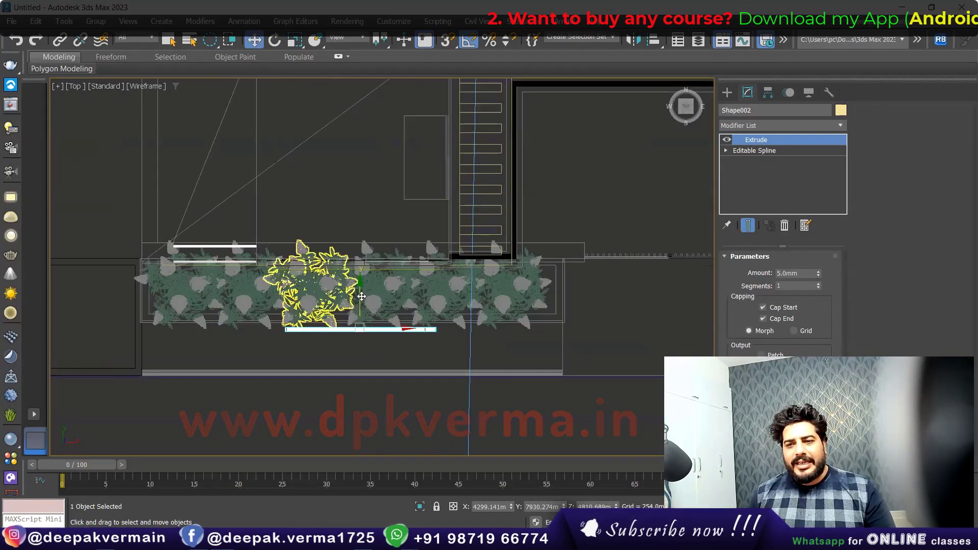
{"action": "scroll", "coordinate": [361, 306], "scroll_direction": "up", "scroll_amount": 2}
{"action": "scroll", "coordinate": [361, 327], "scroll_direction": "up", "scroll_amount": 2}
{"action": "left_click_drag", "start_coordinate": [358, 332], "coordinate": [352, 216]}
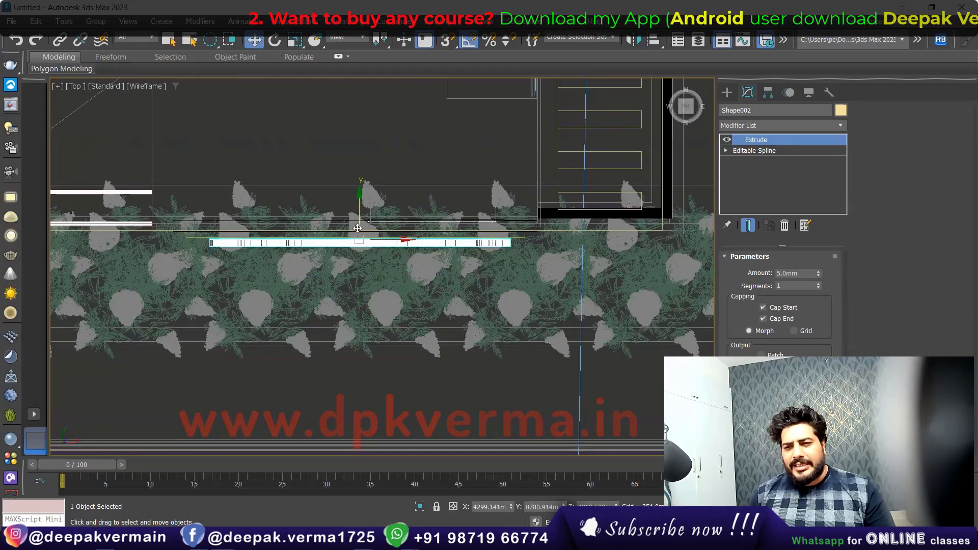
{"action": "scroll", "coordinate": [367, 246], "scroll_direction": "up", "scroll_amount": 2}
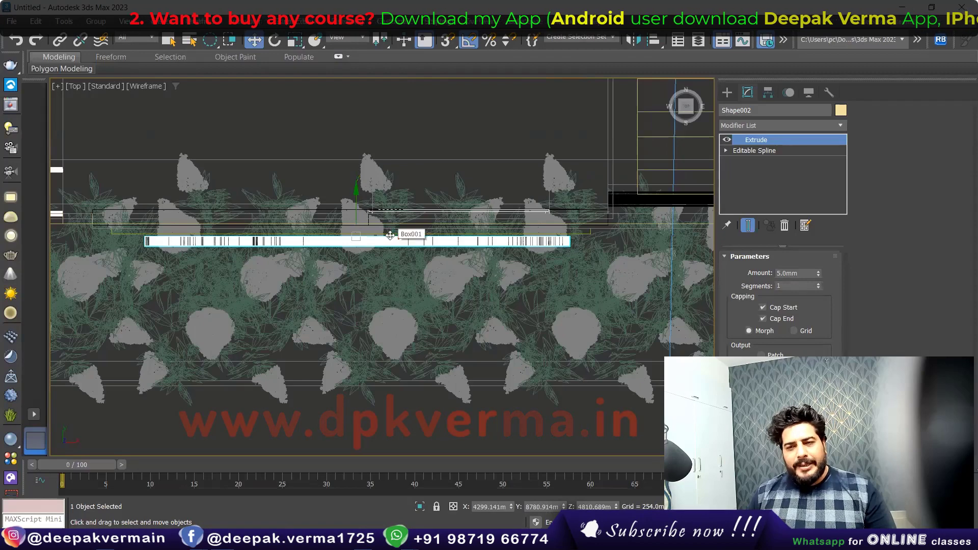
View through VRayCam001 shaded with Safe Frame on, and deselect the emblem.
{"action": "key", "text": "c"}
{"action": "key", "text": "F3"}
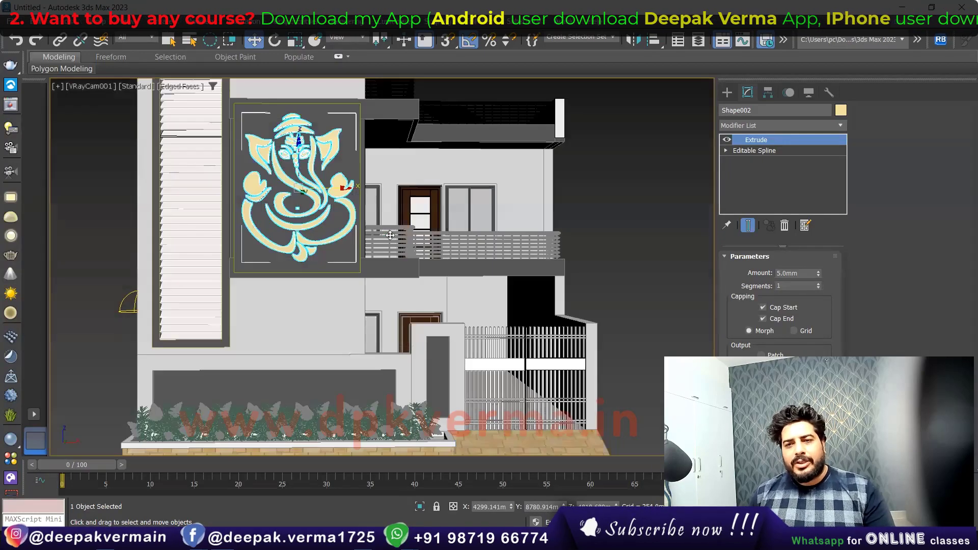
{"action": "key", "text": "shift+f"}
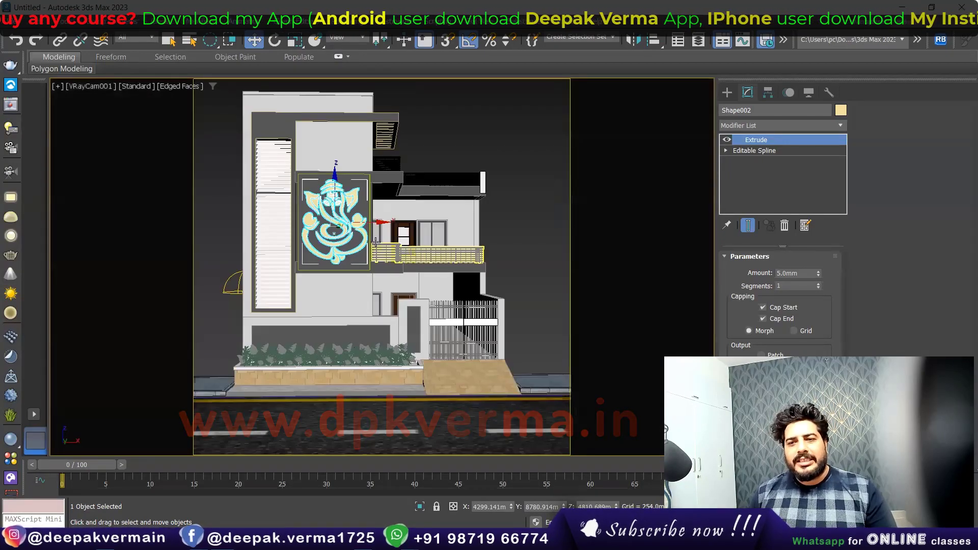
{"action": "left_click", "coordinate": [543, 215]}
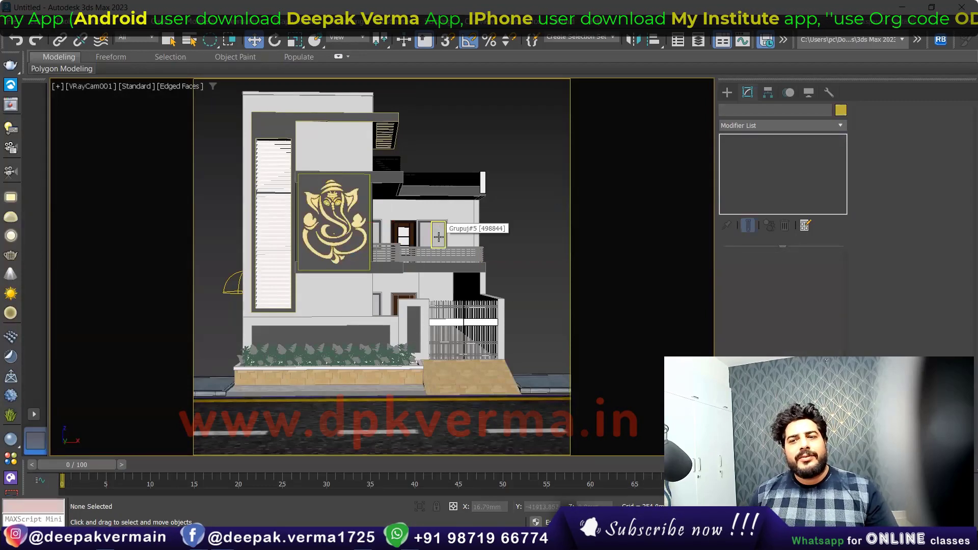
Turn the pink sample slot into a white VRayLightMtl with intensity 20.
{"action": "key", "text": "m"}
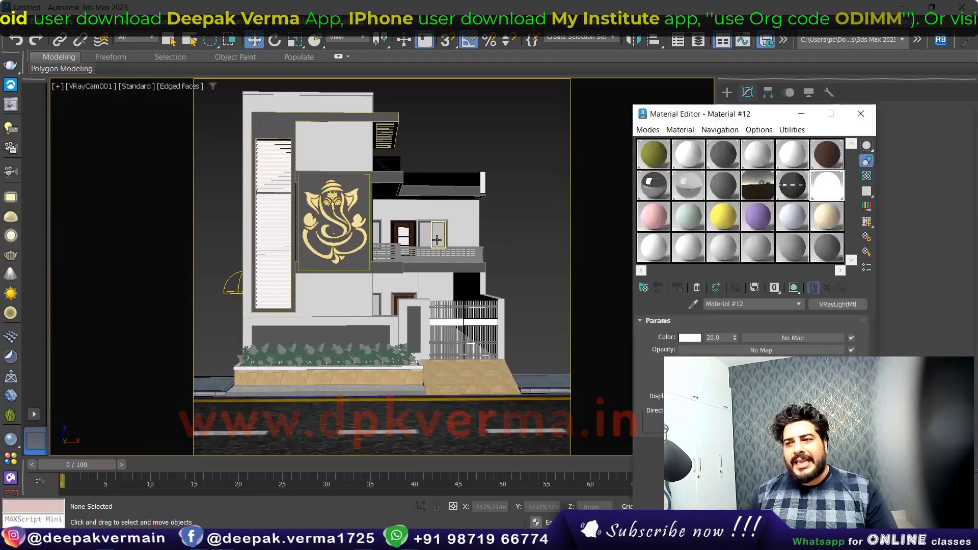
{"action": "left_click", "coordinate": [656, 215]}
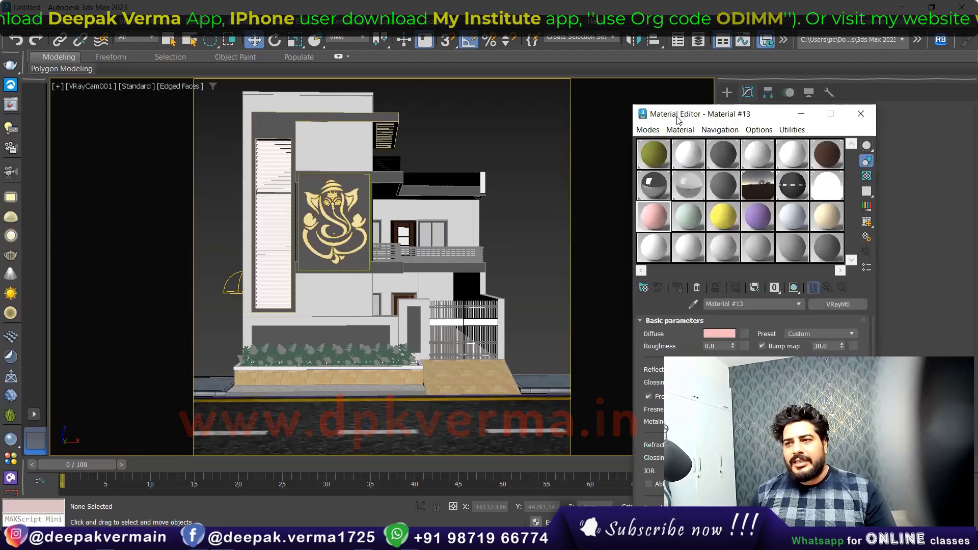
{"action": "left_click_drag", "start_coordinate": [675, 120], "coordinate": [550, 39]}
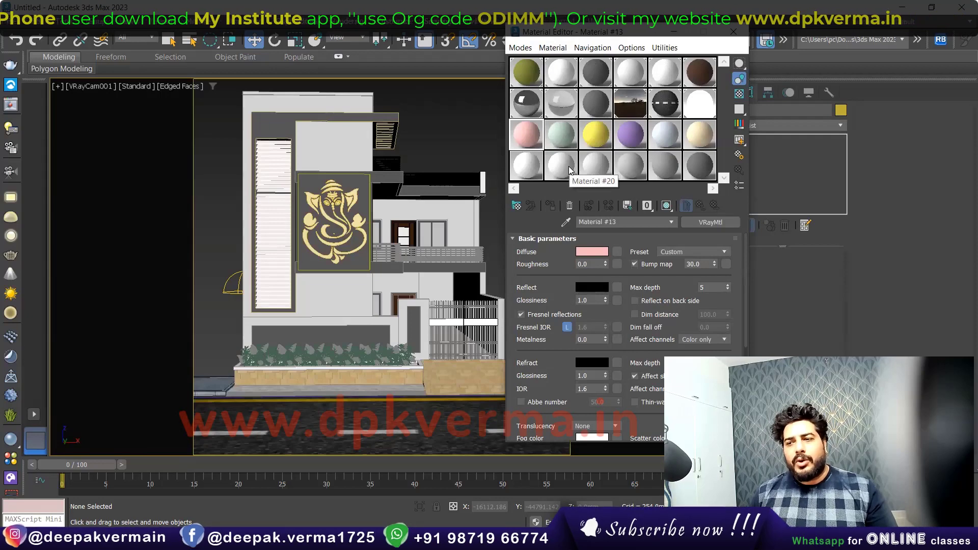
{"action": "left_click", "coordinate": [710, 222]}
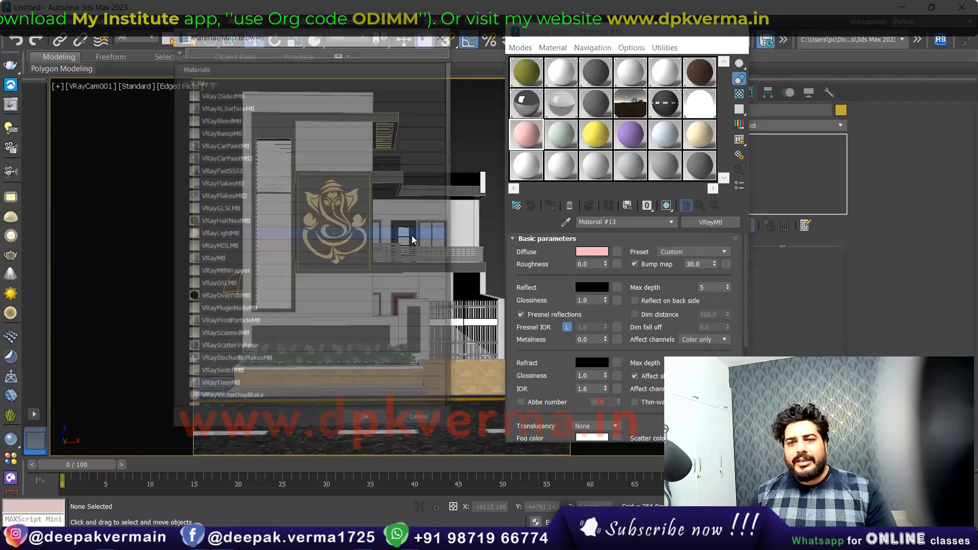
{"action": "left_click", "coordinate": [217, 234]}
{"action": "left_click", "coordinate": [367, 420]}
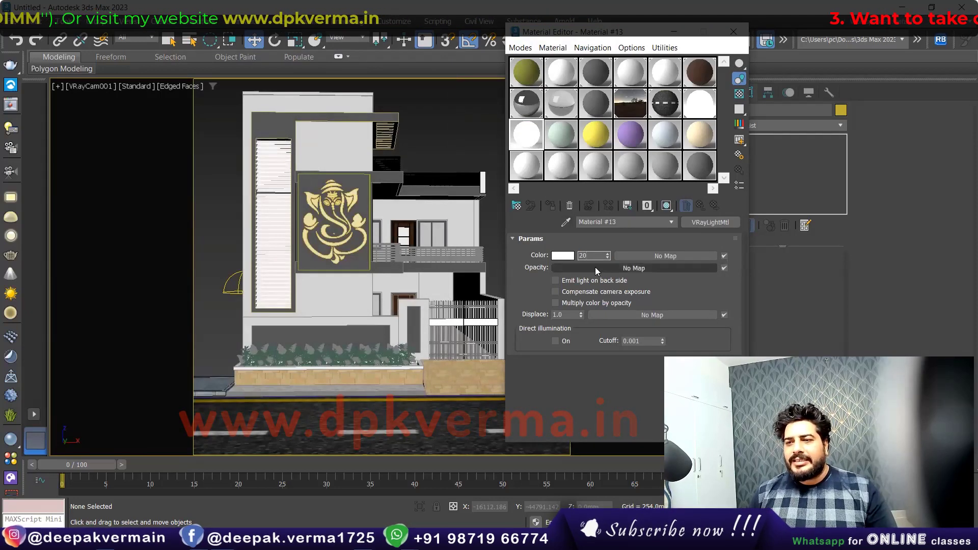
Assign the light material to the Ganesha emblem, then deselect it.
{"action": "left_click", "coordinate": [341, 206]}
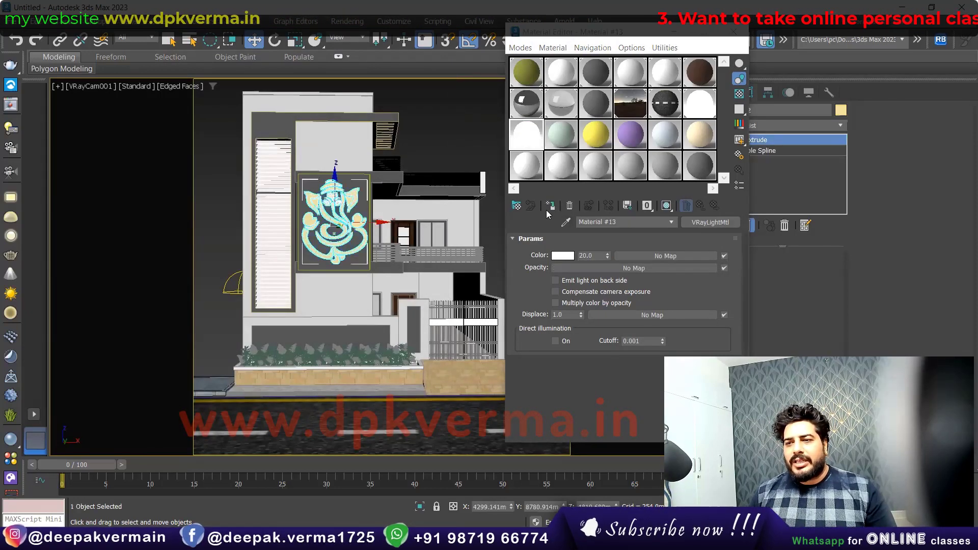
{"action": "left_click", "coordinate": [548, 206]}
{"action": "left_click", "coordinate": [415, 133]}
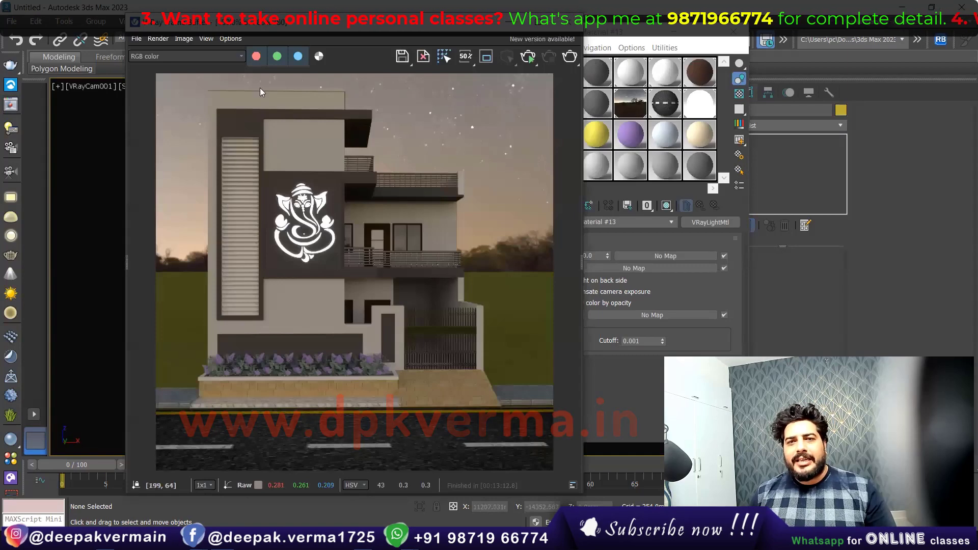
Start an interactive V-Ray render and place the frame buffer beside the Material Editor.
{"action": "left_click", "coordinate": [534, 60]}
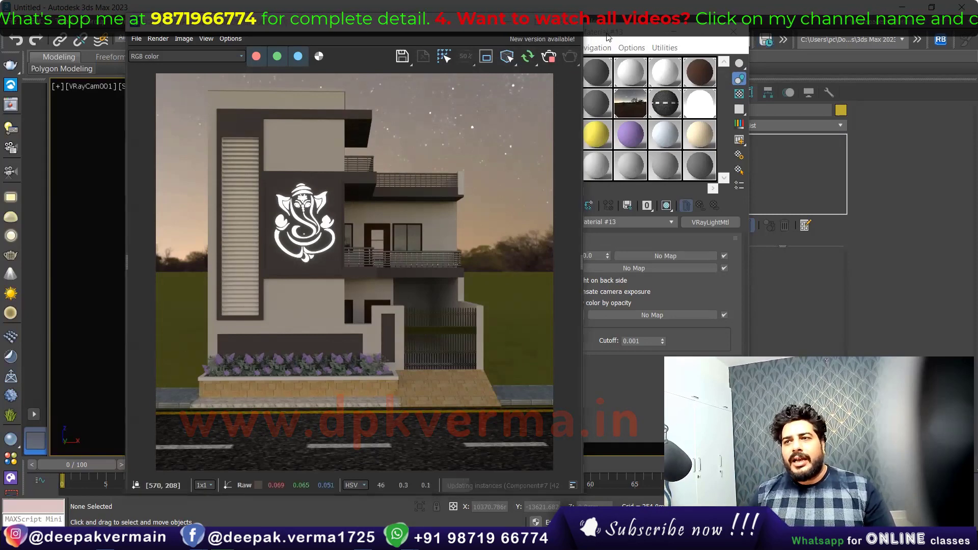
{"action": "left_click_drag", "start_coordinate": [608, 37], "coordinate": [692, 37]}
{"action": "left_click_drag", "start_coordinate": [331, 30], "coordinate": [295, 27]}
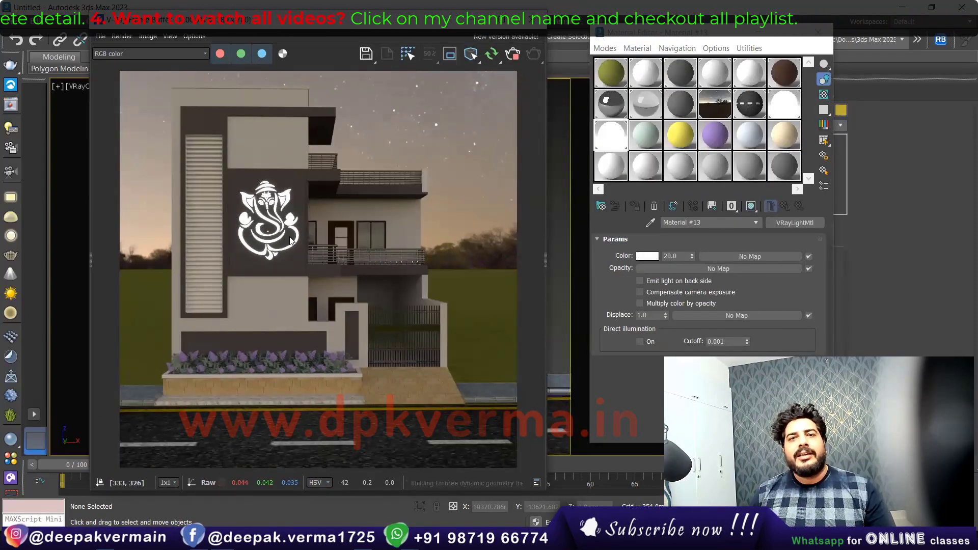
{"action": "left_click", "coordinate": [638, 257]}
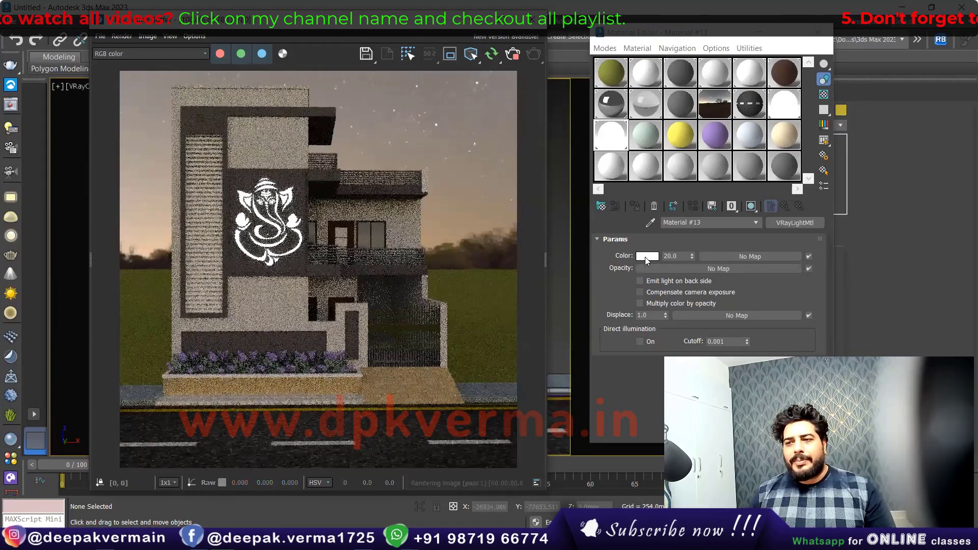
Preview yellow, purple, pink and green-cyan glow colours on the Ganesha emblem.
{"action": "left_click", "coordinate": [365, 141]}
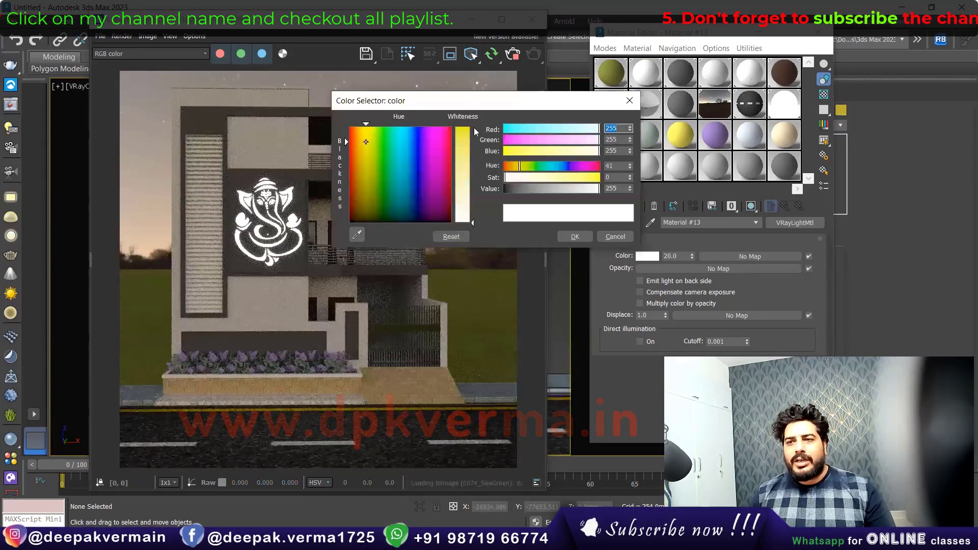
{"action": "left_click", "coordinate": [464, 130]}
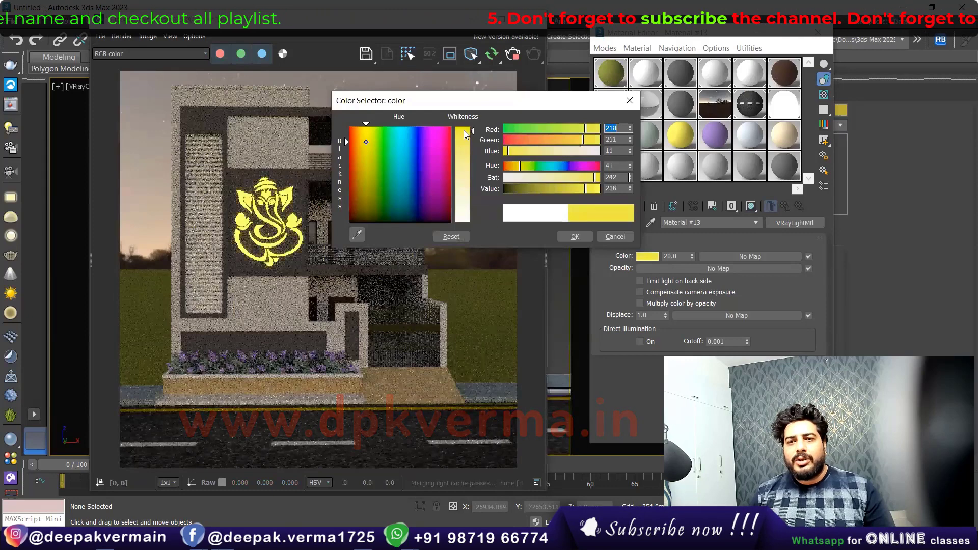
{"action": "left_click", "coordinate": [421, 136]}
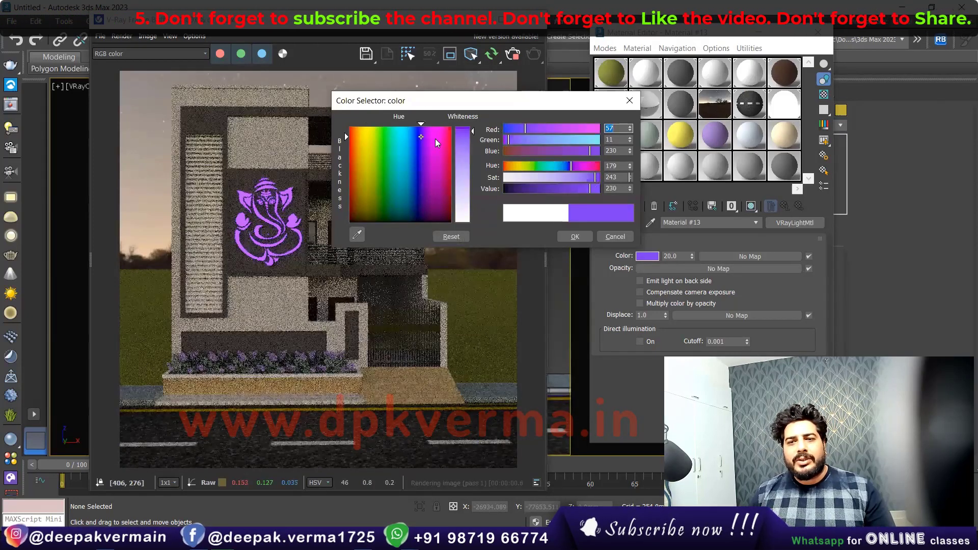
{"action": "left_click", "coordinate": [435, 138]}
{"action": "left_click", "coordinate": [404, 143]}
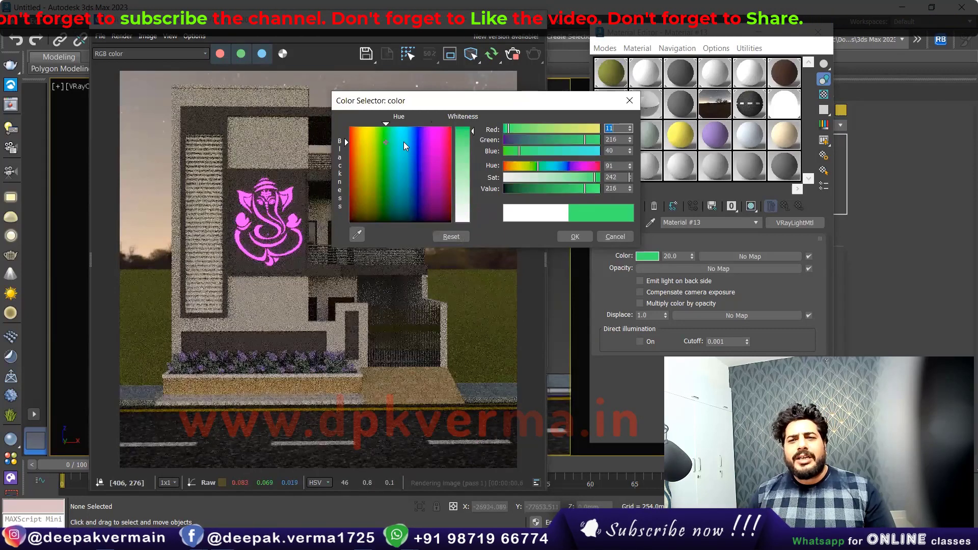
Try yellow, blue and magenta glows, settle on white, then return to Chrome's Ganesha search.
{"action": "left_click", "coordinate": [363, 144]}
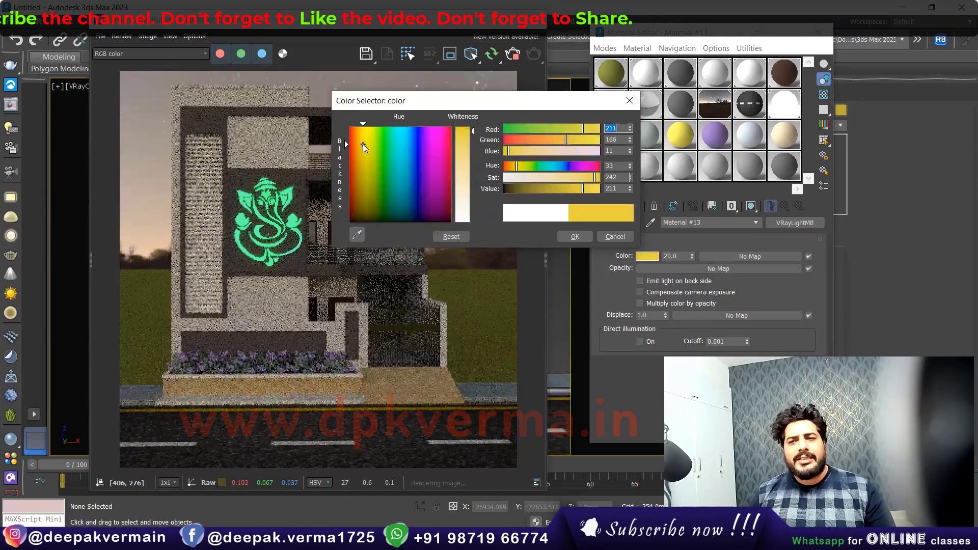
{"action": "left_click", "coordinate": [365, 172]}
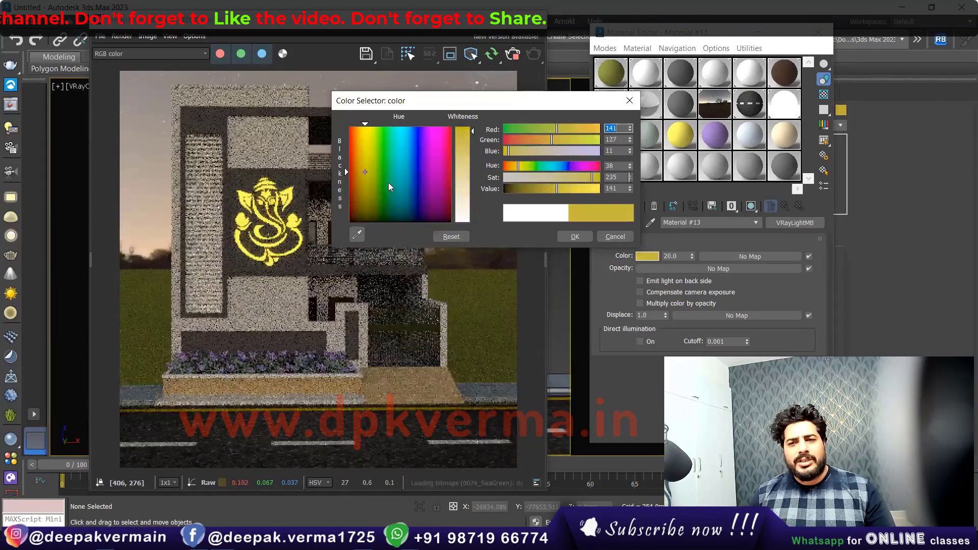
{"action": "left_click", "coordinate": [415, 180]}
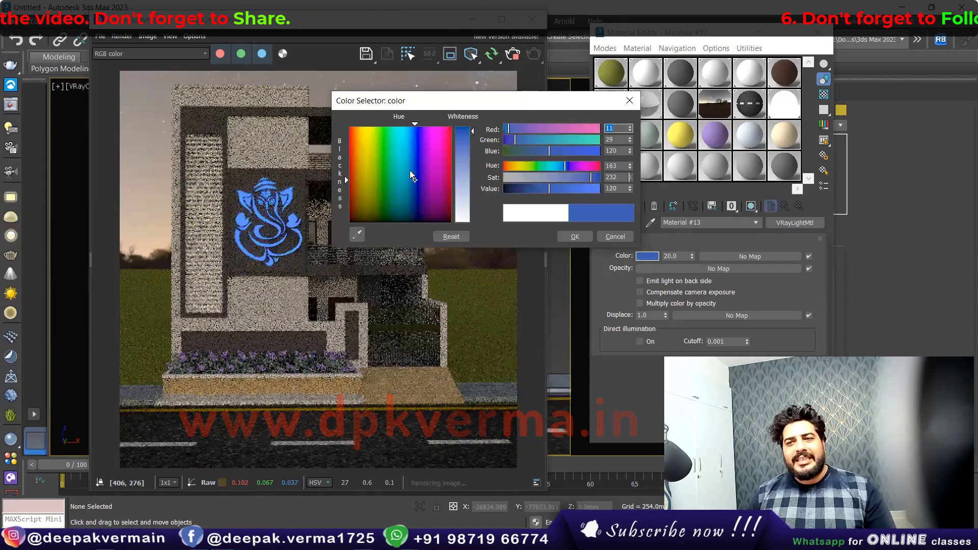
{"action": "left_click", "coordinate": [432, 143]}
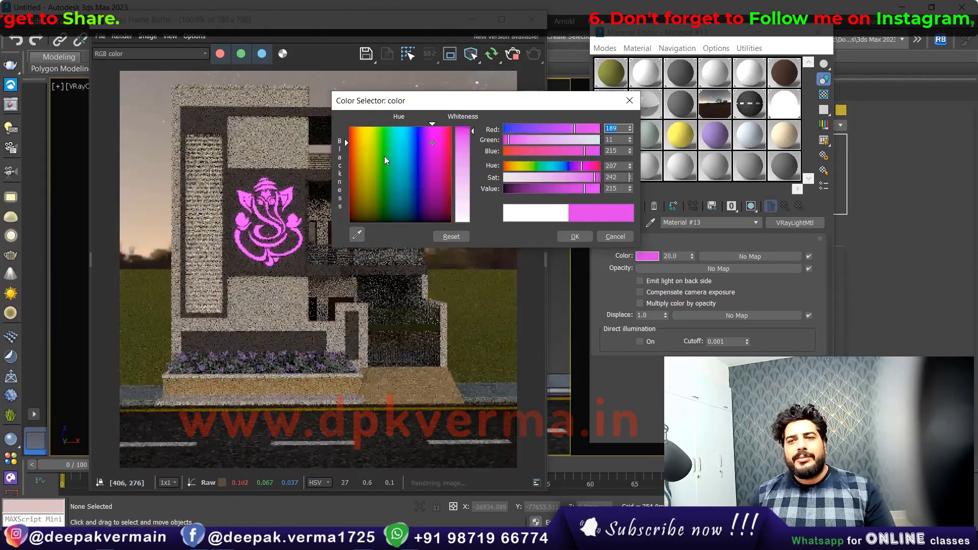
{"action": "left_click", "coordinate": [571, 236]}
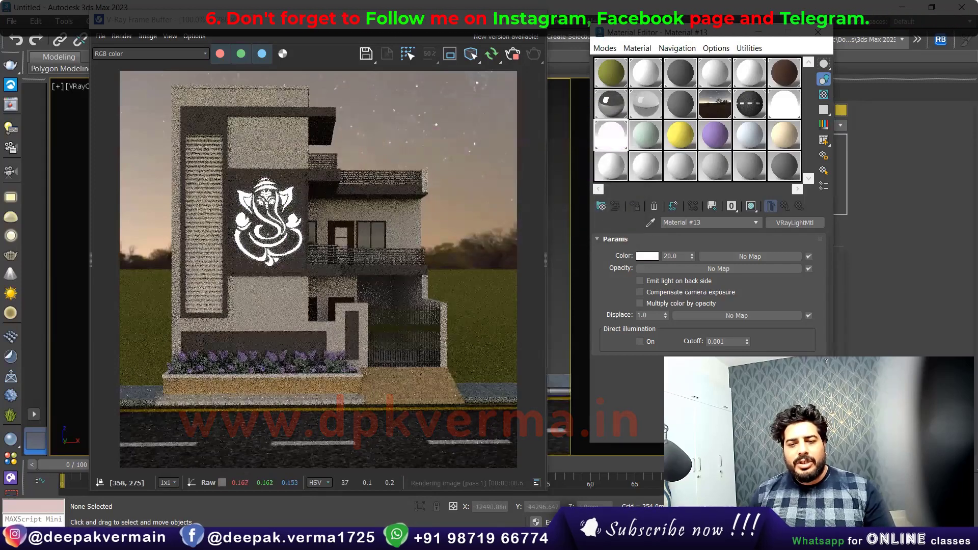
{"action": "left_click", "coordinate": [127, 487]}
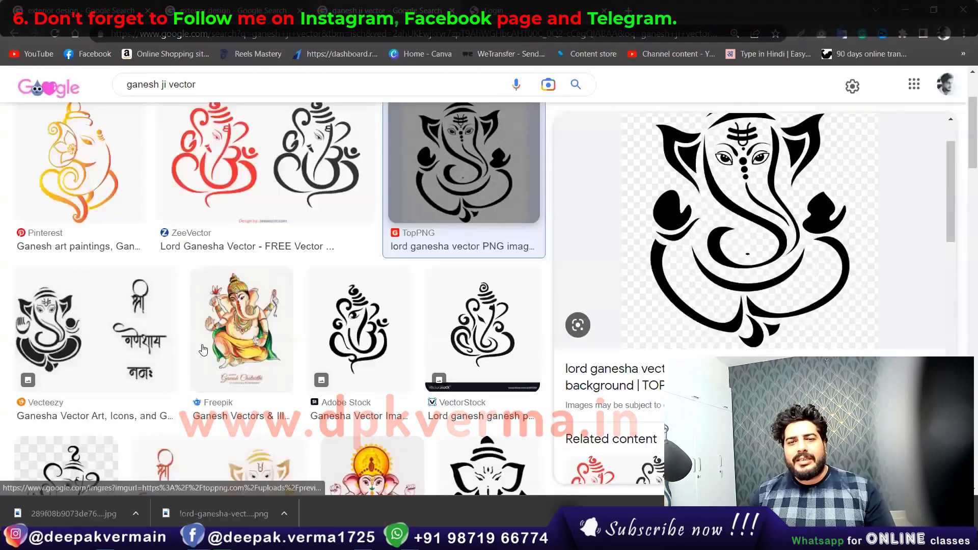
{"action": "scroll", "coordinate": [358, 338], "scroll_direction": "down", "scroll_amount": 8}
{"action": "scroll", "coordinate": [358, 338], "scroll_direction": "down", "scroll_amount": 3}
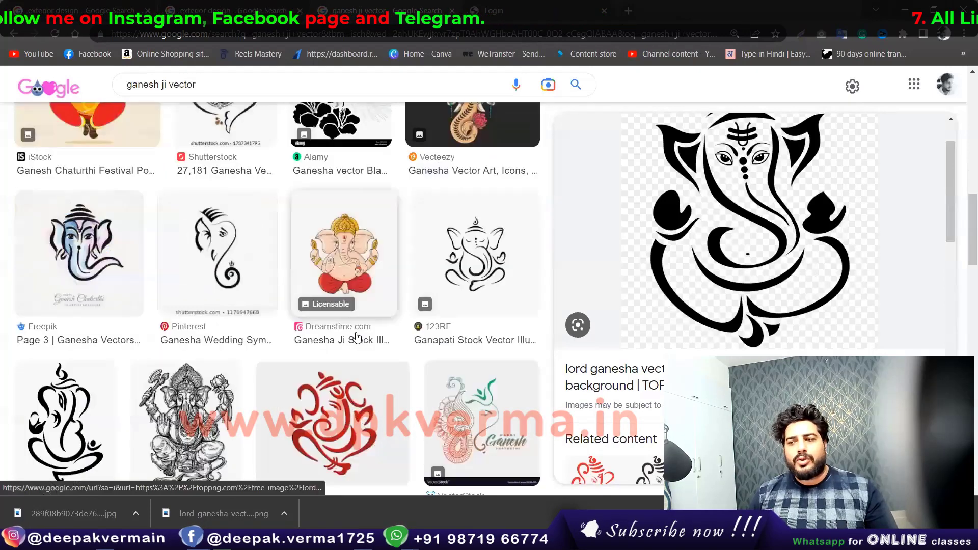
{"action": "scroll", "coordinate": [357, 334], "scroll_direction": "down", "scroll_amount": 4}
{"action": "scroll", "coordinate": [353, 325], "scroll_direction": "down", "scroll_amount": 3}
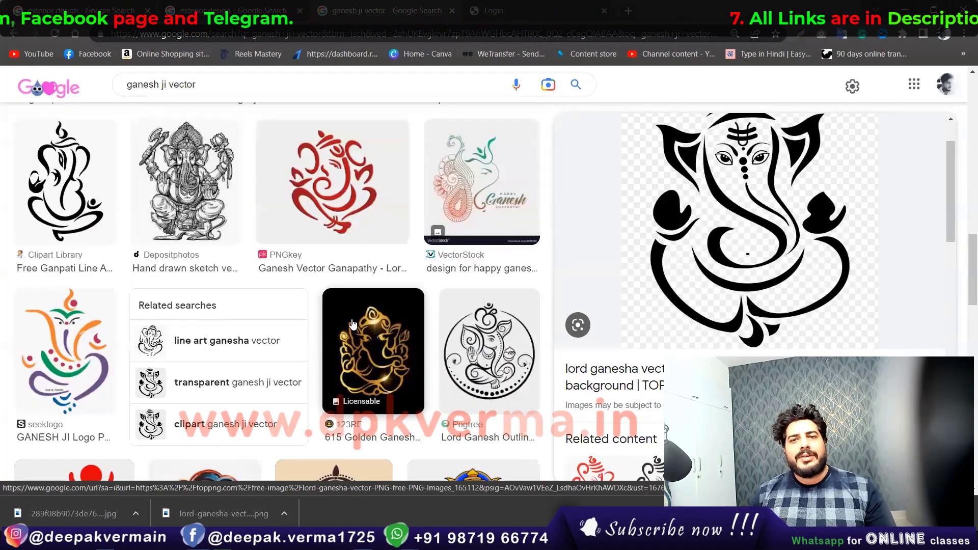
{"action": "scroll", "coordinate": [353, 324], "scroll_direction": "up", "scroll_amount": 1}
{"action": "scroll", "coordinate": [353, 325], "scroll_direction": "up", "scroll_amount": 4}
{"action": "scroll", "coordinate": [153, 93], "scroll_direction": "up", "scroll_amount": 10}
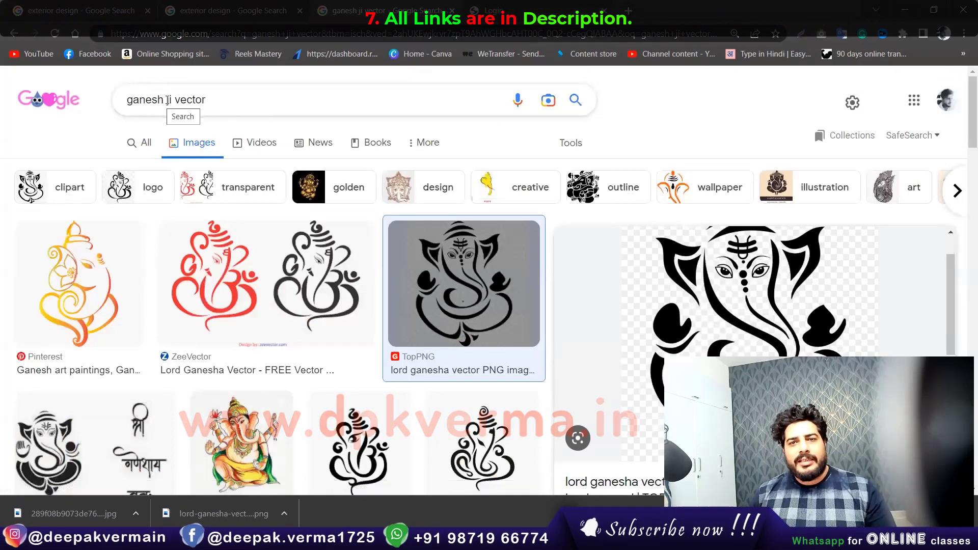
Run a Google image search for 'flowers vector'.
{"action": "left_click_drag", "start_coordinate": [172, 100], "coordinate": [110, 102]}
{"action": "type", "text": "flo"}
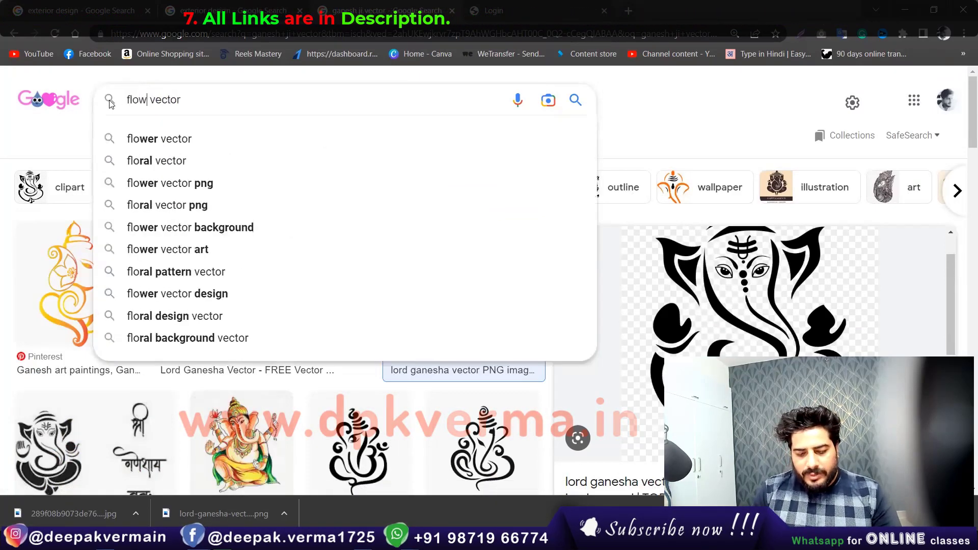
{"action": "type", "text": "wers"}
{"action": "key", "text": "Return"}
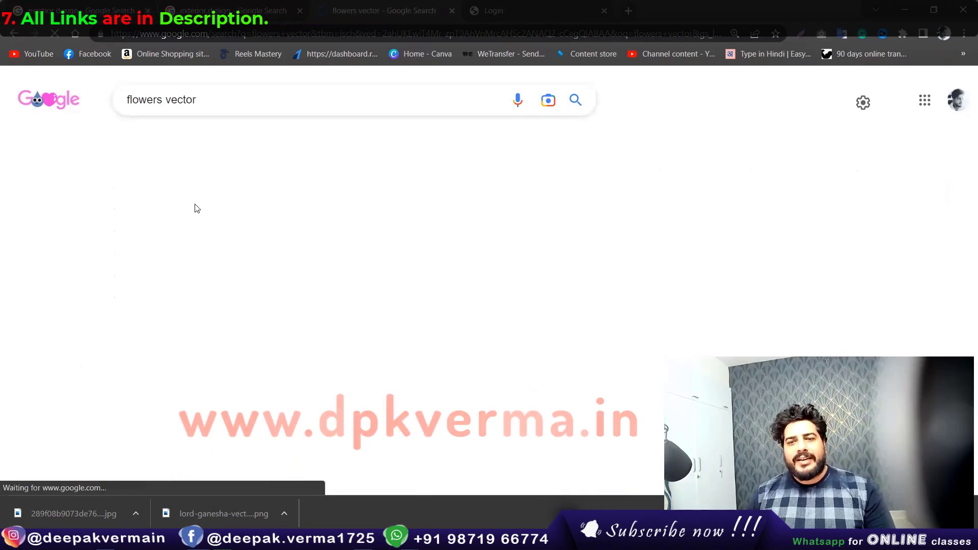
{"action": "scroll", "coordinate": [151, 301], "scroll_direction": "down", "scroll_amount": 2}
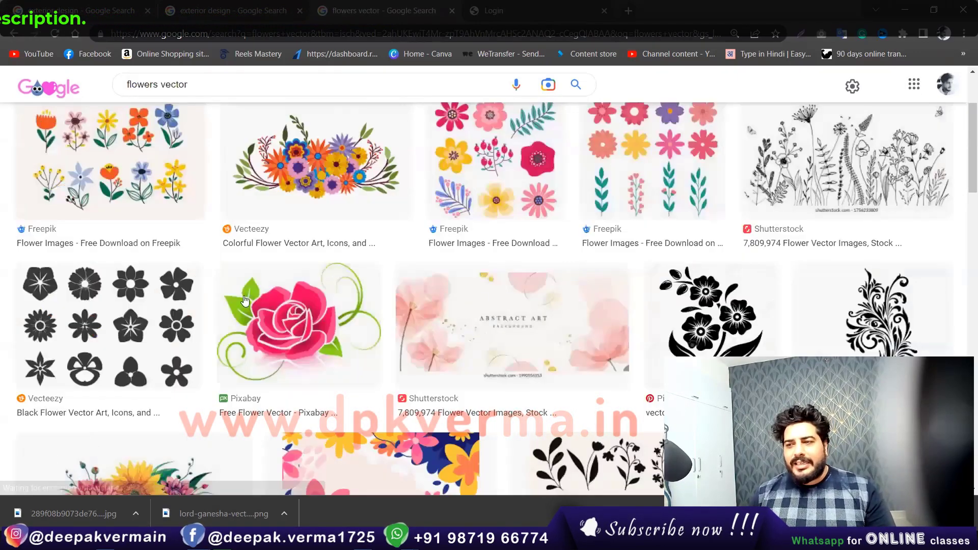
Preview the black flower icons, Pinterest, FreeVectors flourish and Alamy silhouette results.
{"action": "left_click", "coordinate": [152, 301]}
{"action": "scroll", "coordinate": [413, 284], "scroll_direction": "down", "scroll_amount": 2}
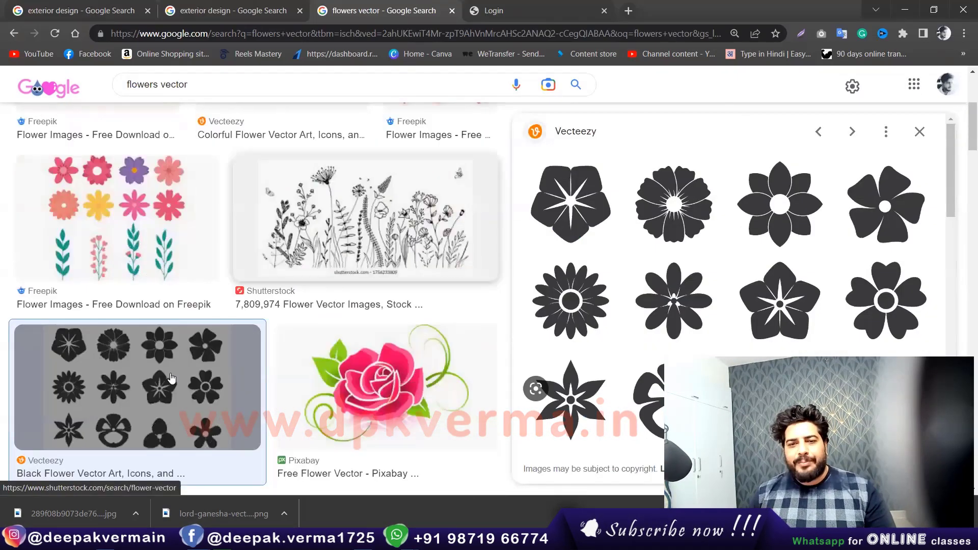
{"action": "scroll", "coordinate": [357, 316], "scroll_direction": "down", "scroll_amount": 3}
{"action": "left_click", "coordinate": [318, 347]}
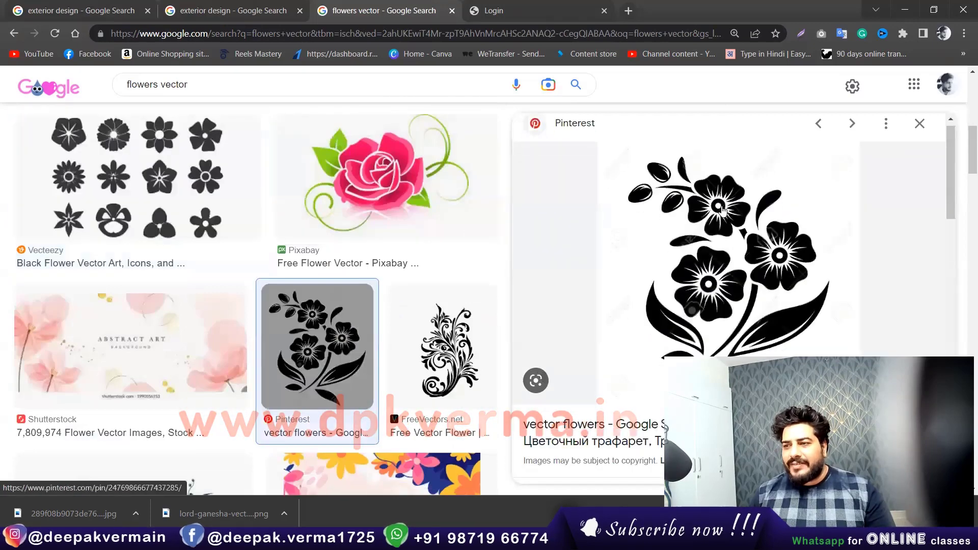
{"action": "scroll", "coordinate": [551, 204], "scroll_direction": "down", "scroll_amount": 3}
{"action": "key", "text": "Right"}
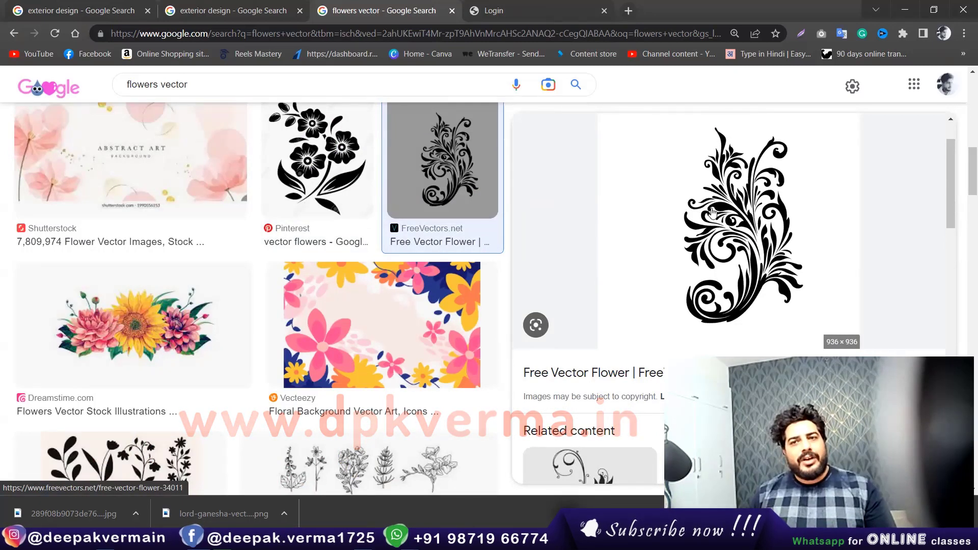
{"action": "scroll", "coordinate": [214, 260], "scroll_direction": "down", "scroll_amount": 5}
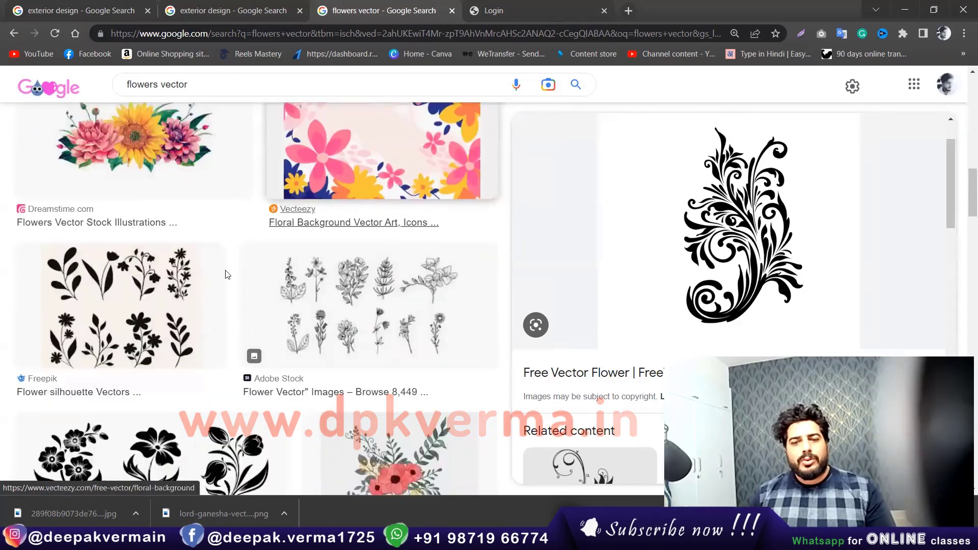
{"action": "scroll", "coordinate": [187, 236], "scroll_direction": "down", "scroll_amount": 3}
{"action": "left_click", "coordinate": [181, 265]}
{"action": "scroll", "coordinate": [182, 315], "scroll_direction": "down", "scroll_amount": 3}
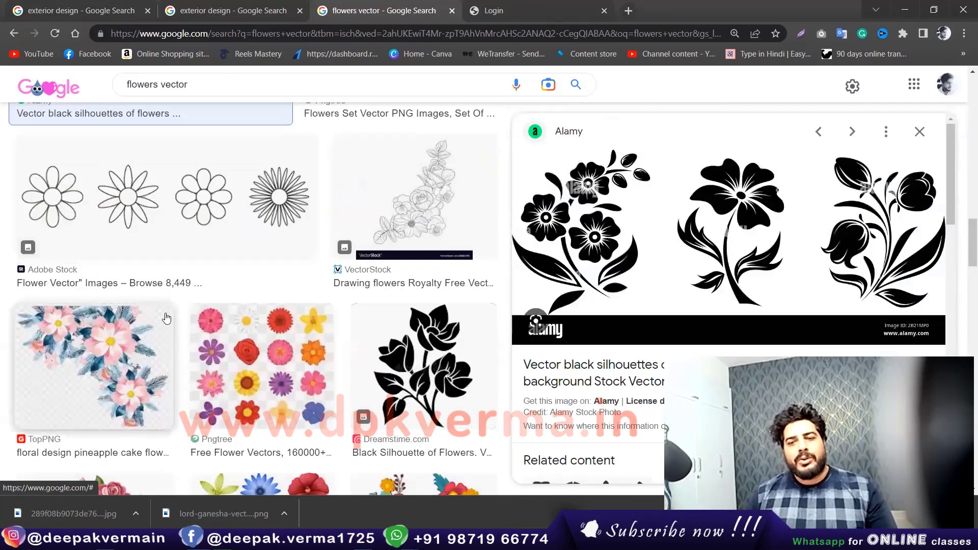
{"action": "scroll", "coordinate": [166, 318], "scroll_direction": "up", "scroll_amount": 4}
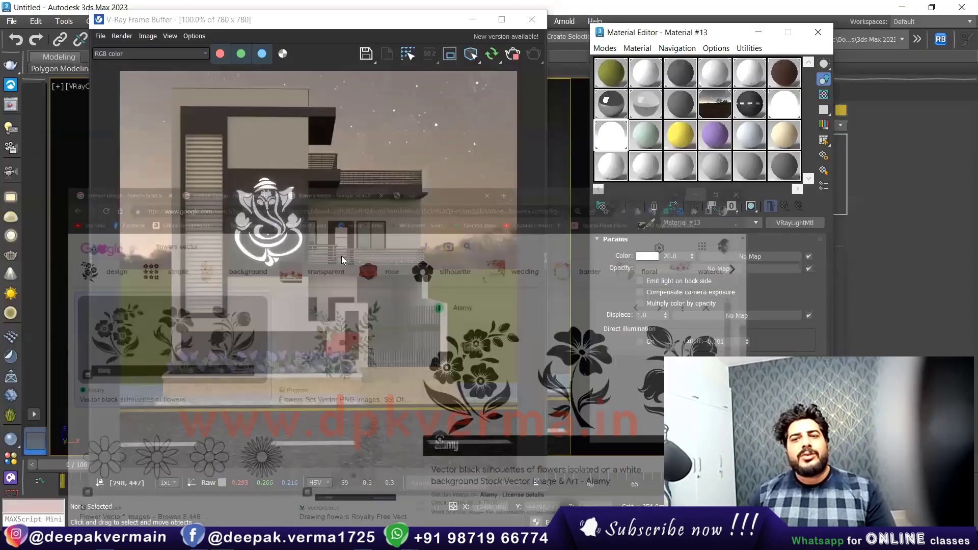